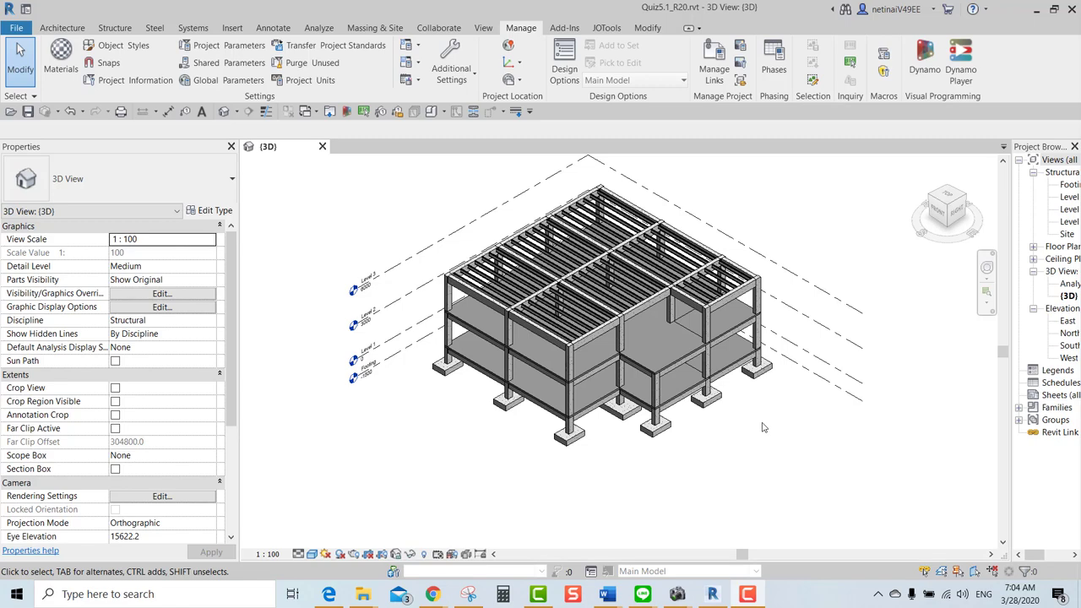
Zoom into the Quiz5.1_R20 structural frame 3D view and launch Dynamo from Revit.
scroll(767, 441, up, 2)
scroll(788, 439, up, 1)
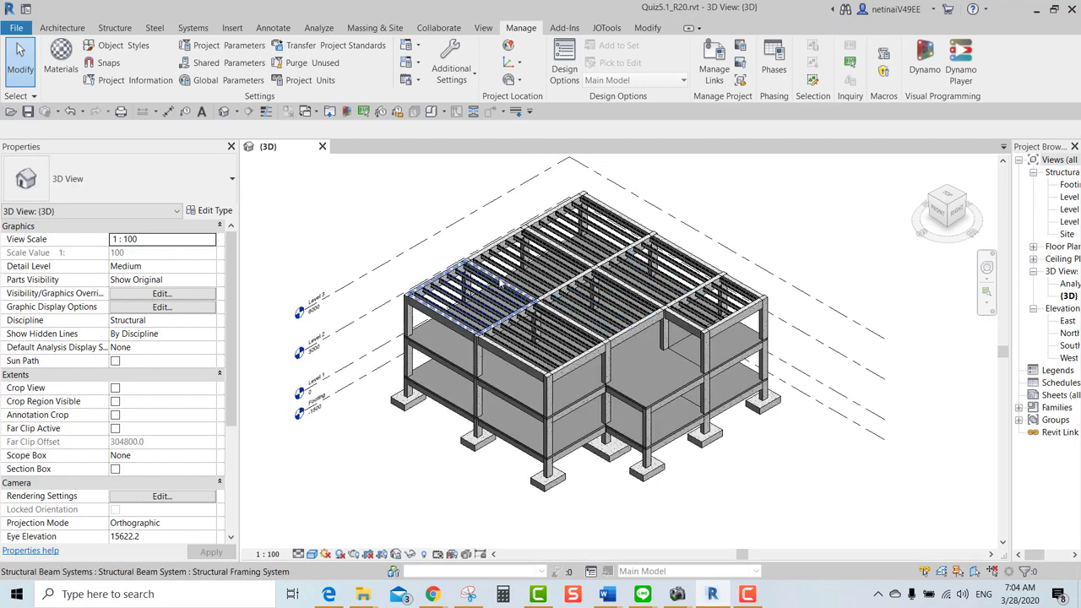
scroll(686, 218, up, 1)
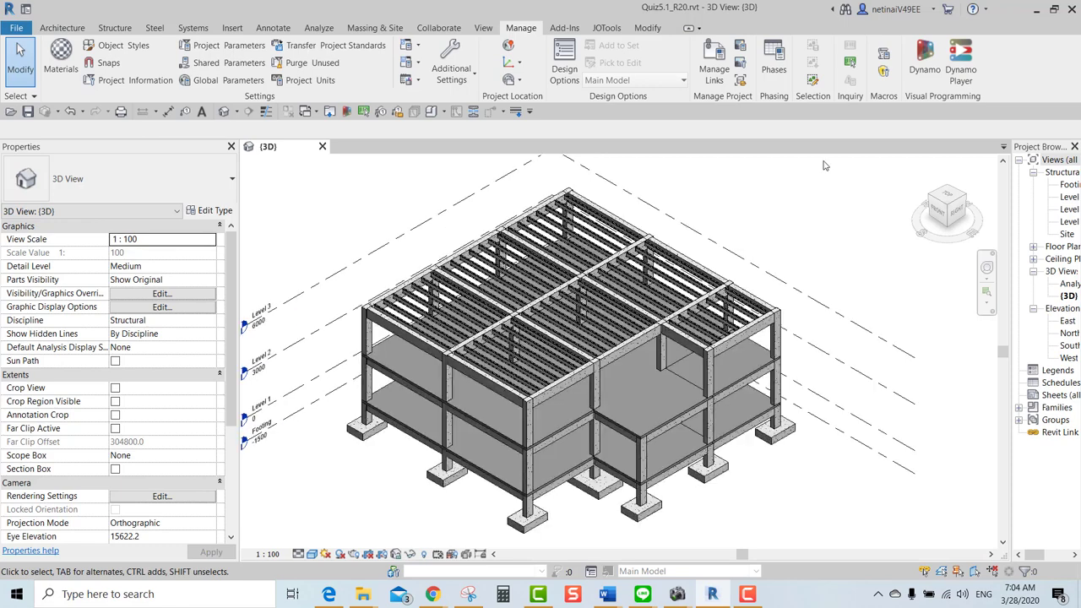
click(925, 59)
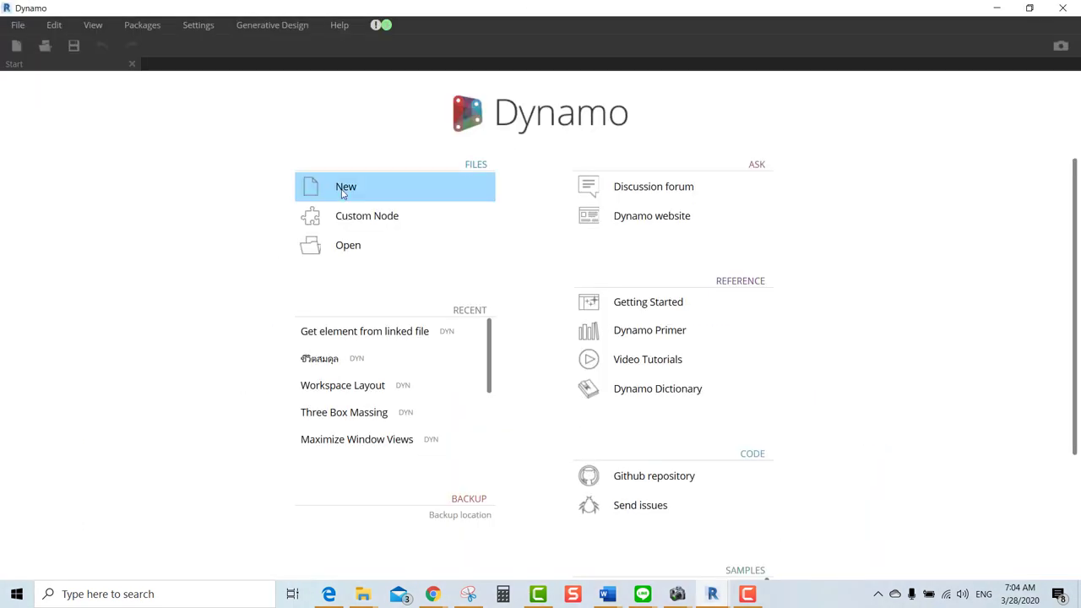
Start a new Dynamo graph and place a Categories node found by searching 'gory'.
click(443, 182)
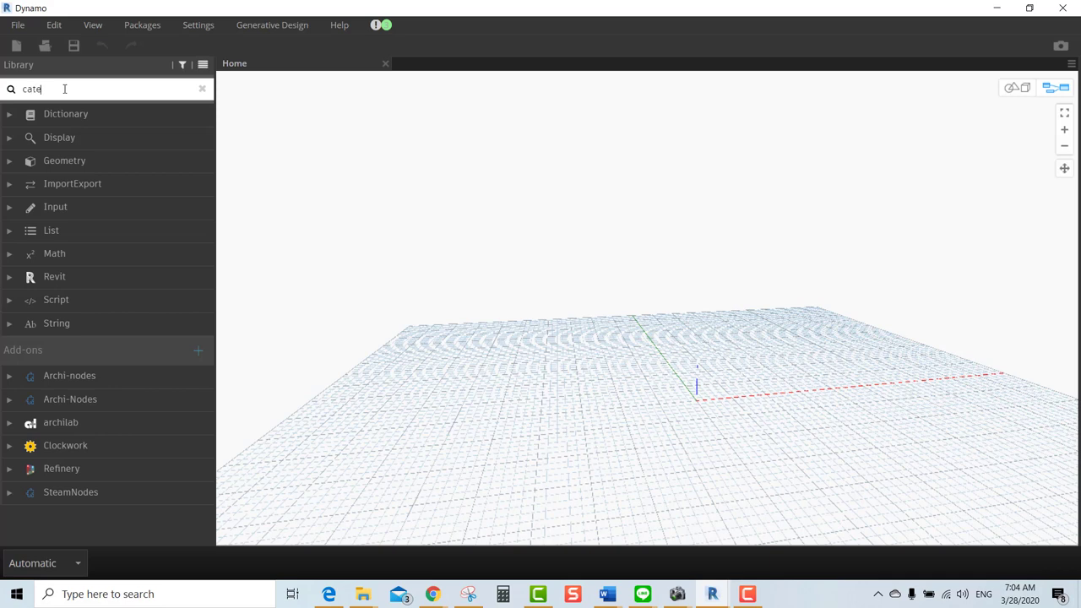
text(gor)
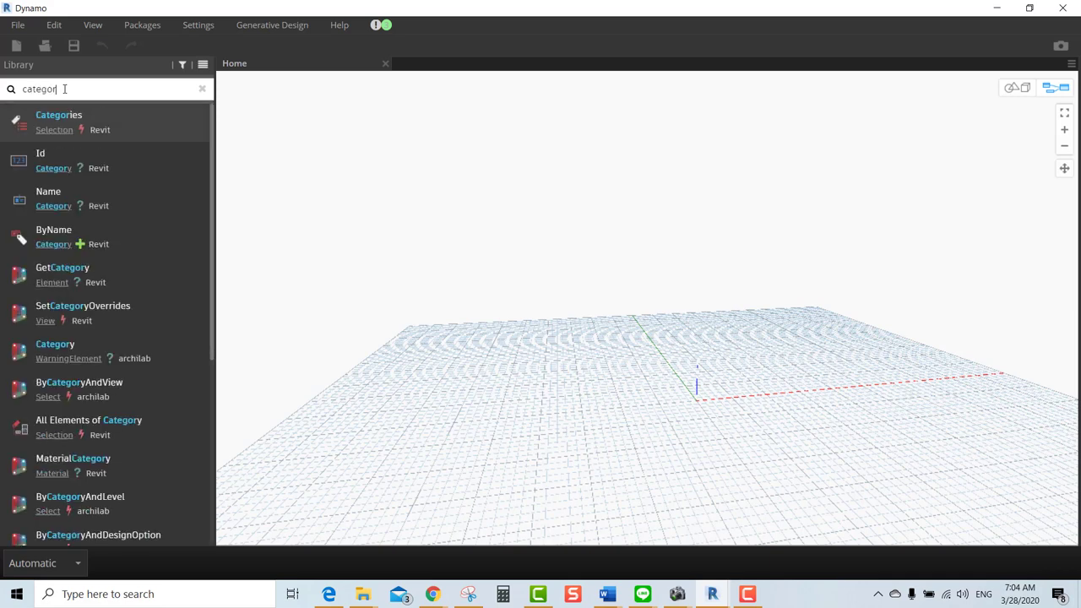
text(y)
click(124, 127)
drag(650, 281, 330, 196)
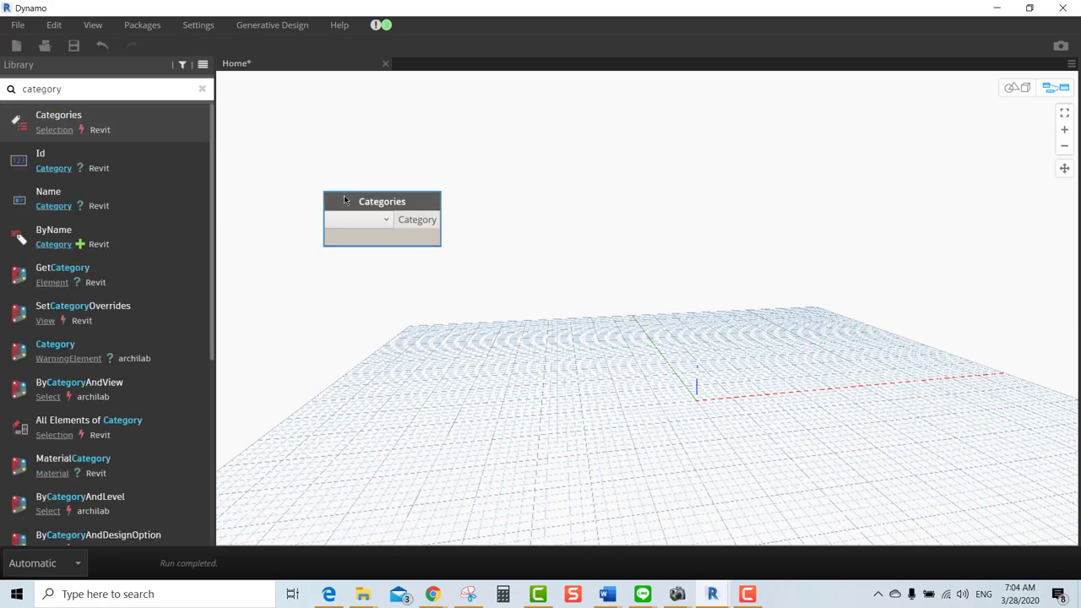
Set the Categories node to Structural Framing and add an All Elements of Category node.
click(353, 220)
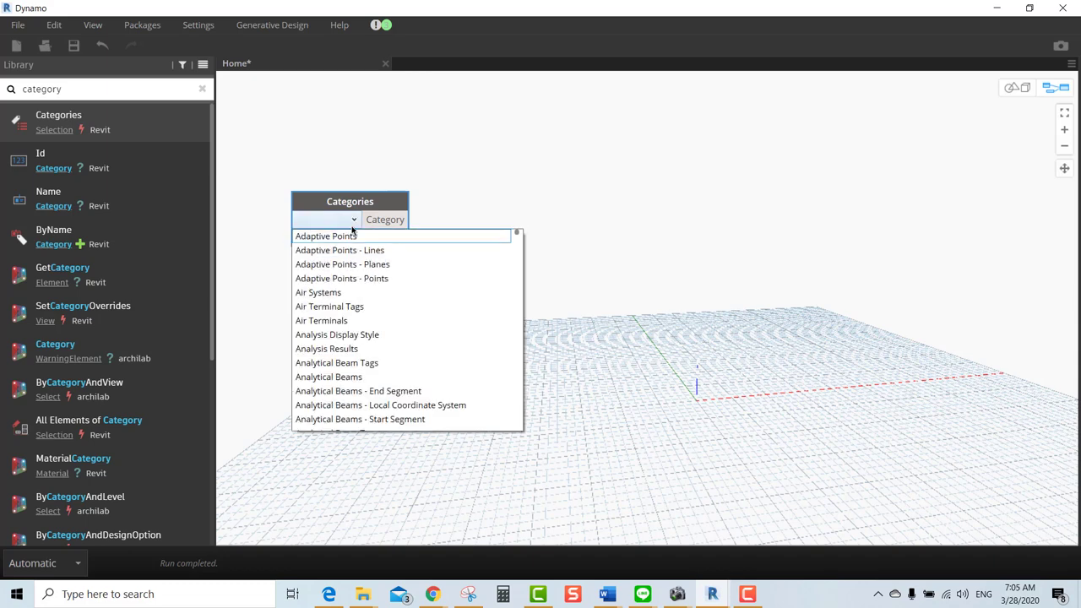
scroll(357, 299, down, 20)
scroll(363, 355, down, 10)
scroll(365, 358, down, 3)
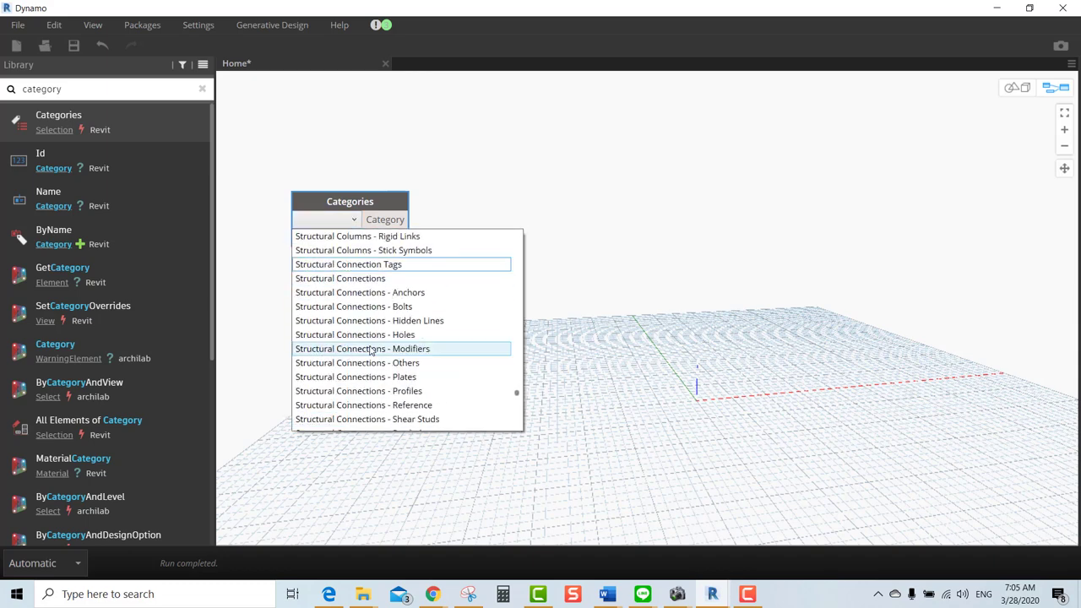
scroll(368, 361, down, 1)
scroll(370, 365, down, 3)
scroll(374, 371, down, 2)
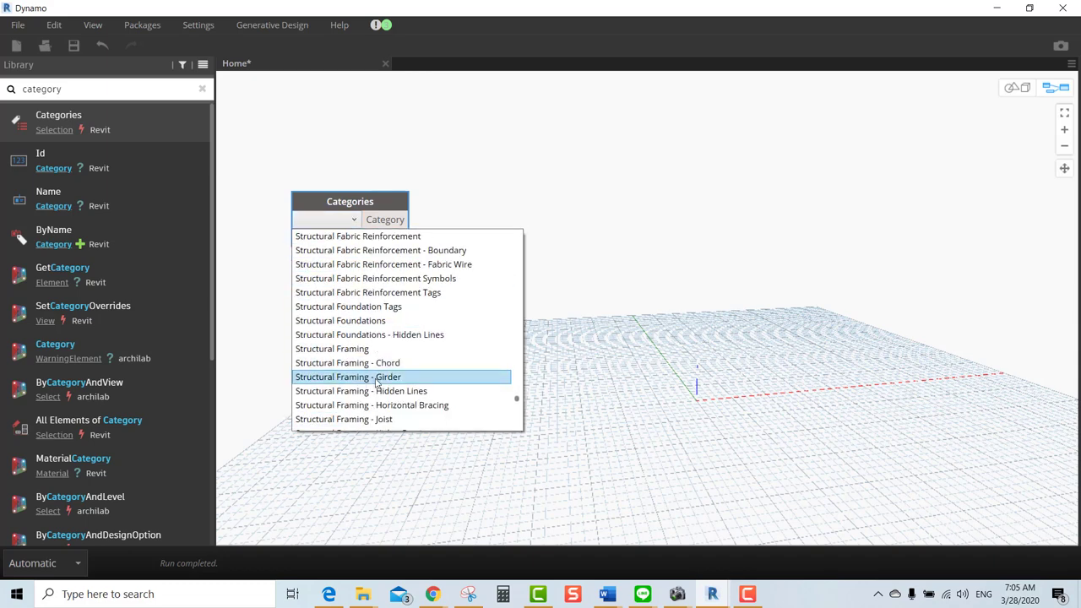
click(374, 349)
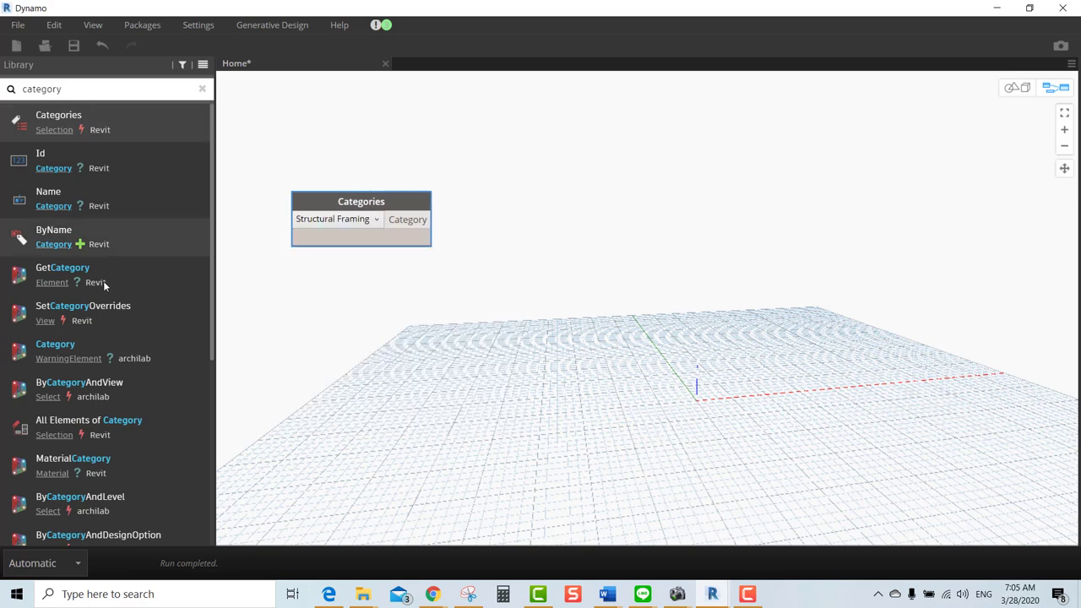
mouse_move(114, 420)
mouse_down()
mouse_move(667, 317)
mouse_move(546, 222)
mouse_up()
Wire Structural Framing into All Elements of Category and feed the 113 elements into Element.GetParameterValueByName.
click(433, 220)
click(511, 227)
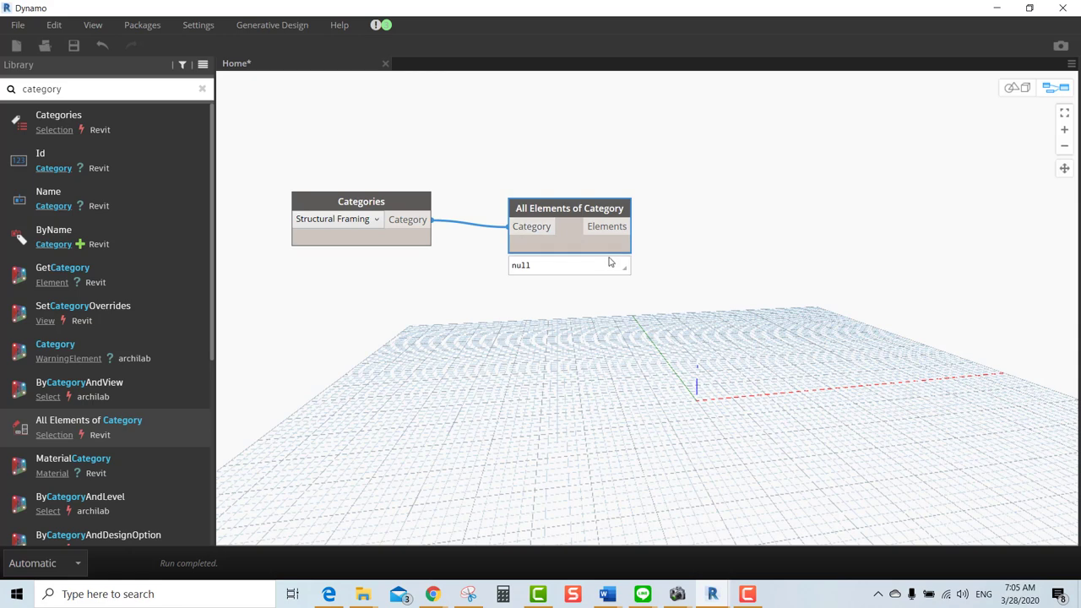
click(622, 264)
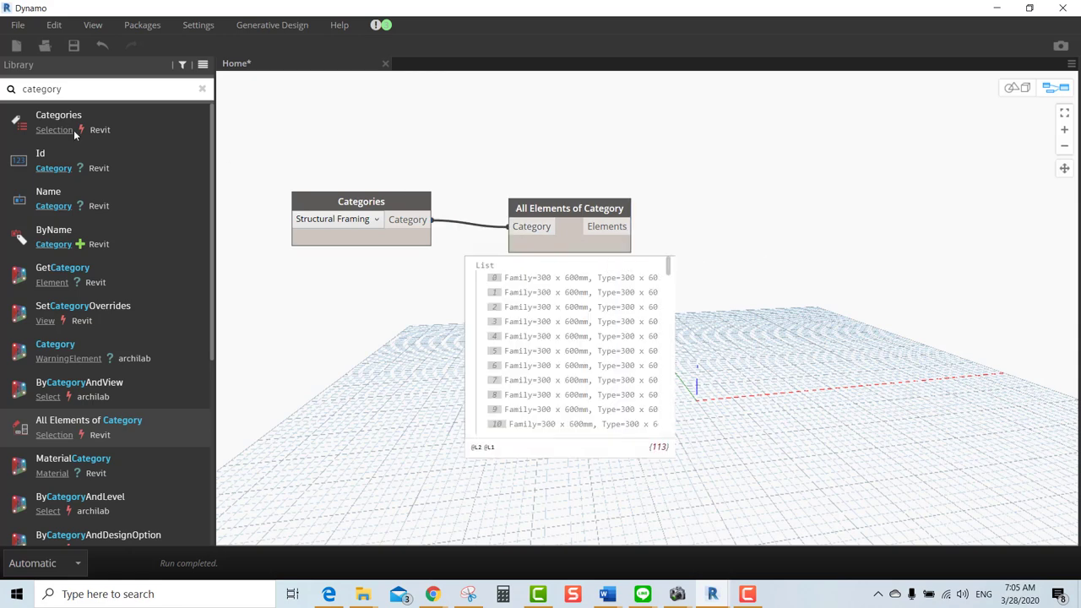
double_click(73, 87)
text(ge)
text(tp)
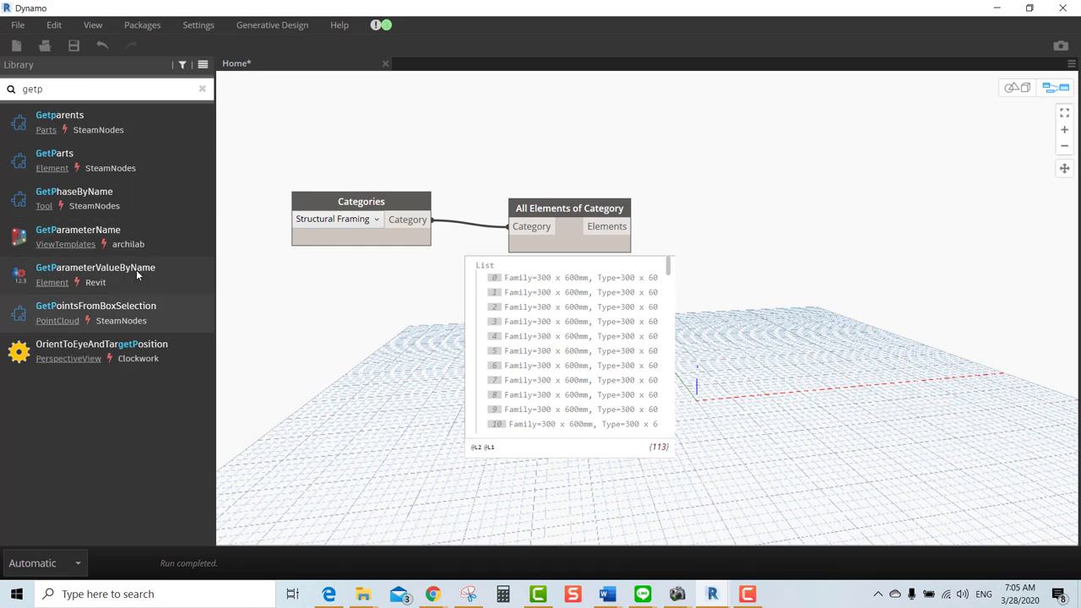
click(137, 269)
drag(733, 322, 797, 164)
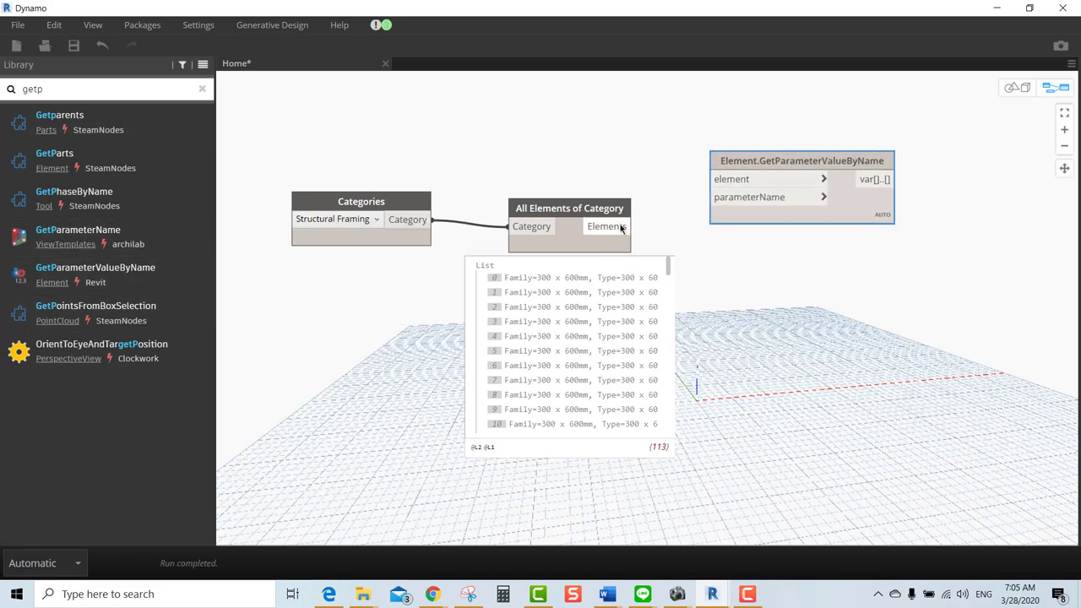
mouse_move(621, 228)
mouse_down()
mouse_move(714, 179)
mouse_move(781, 176)
mouse_up()
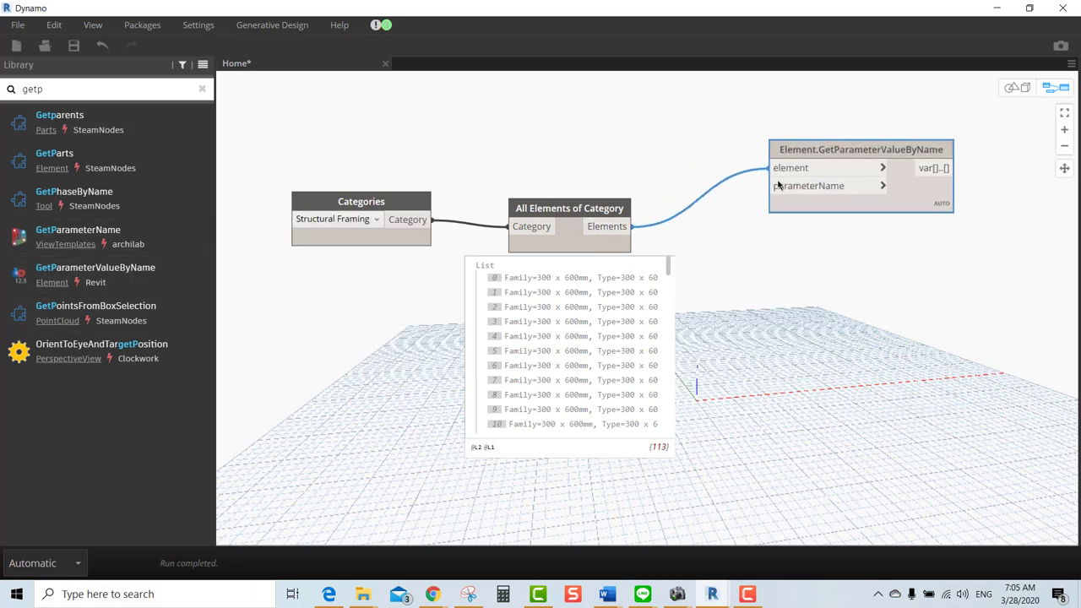
Add a "Comments" Code Block as the parameterName input, then minimize Dynamo.
double_click(720, 241)
text("Comment)
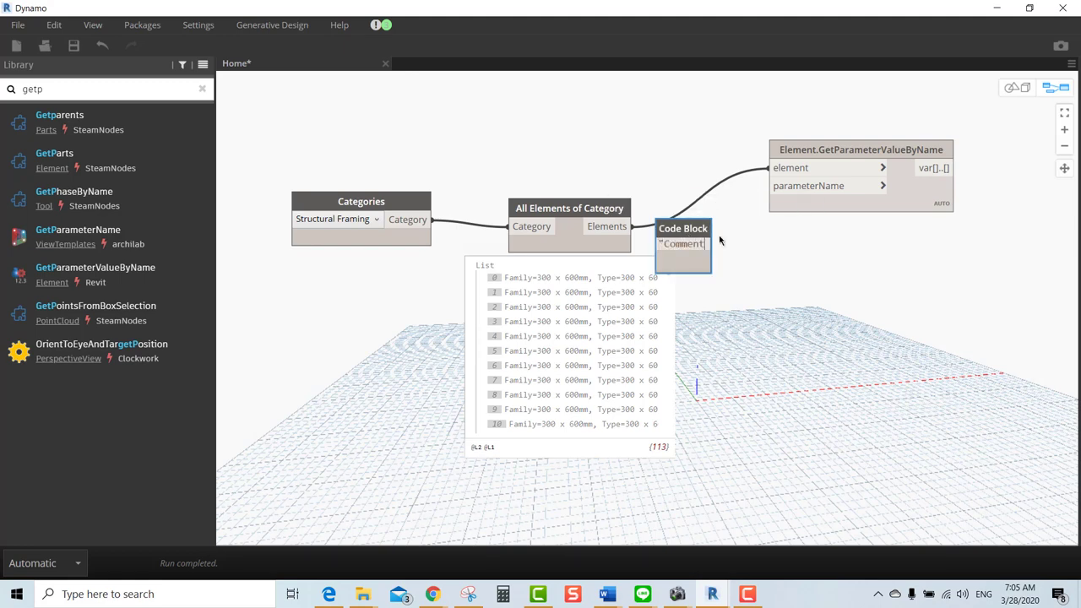
text(s")
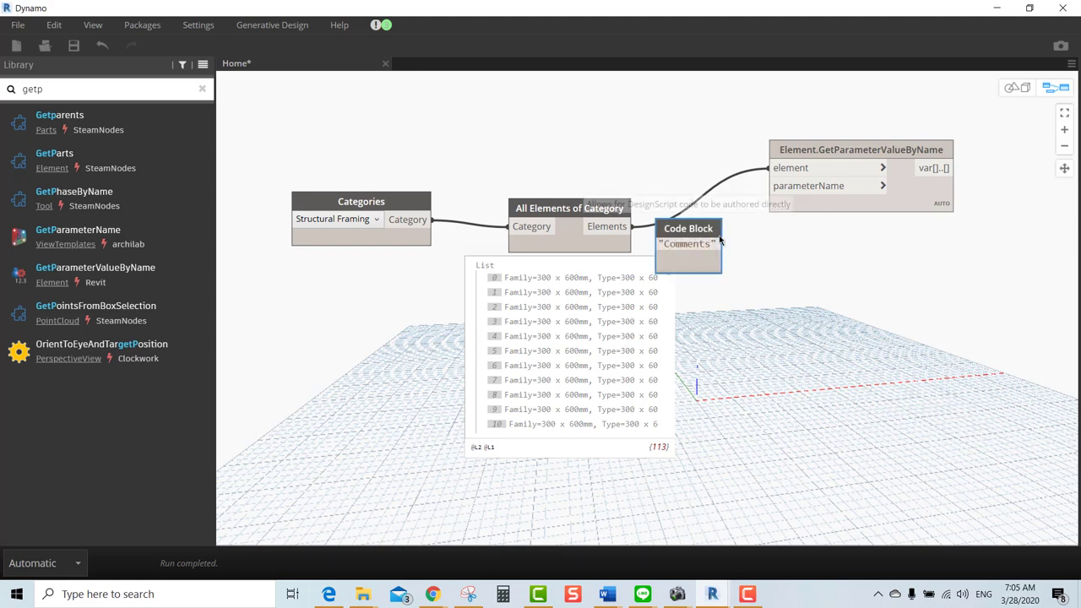
click(735, 249)
click(788, 201)
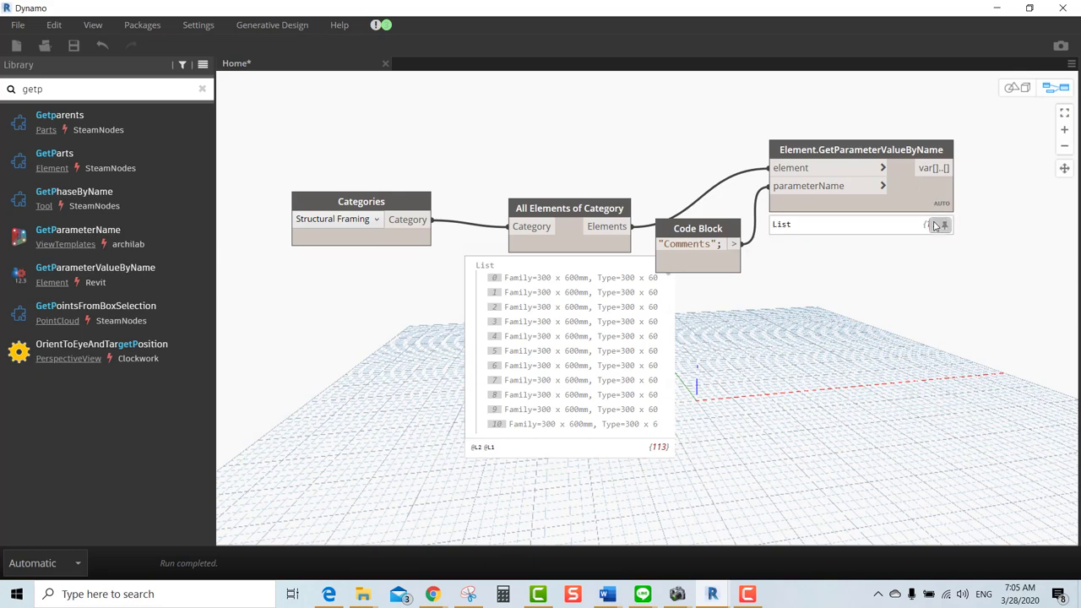
click(994, 7)
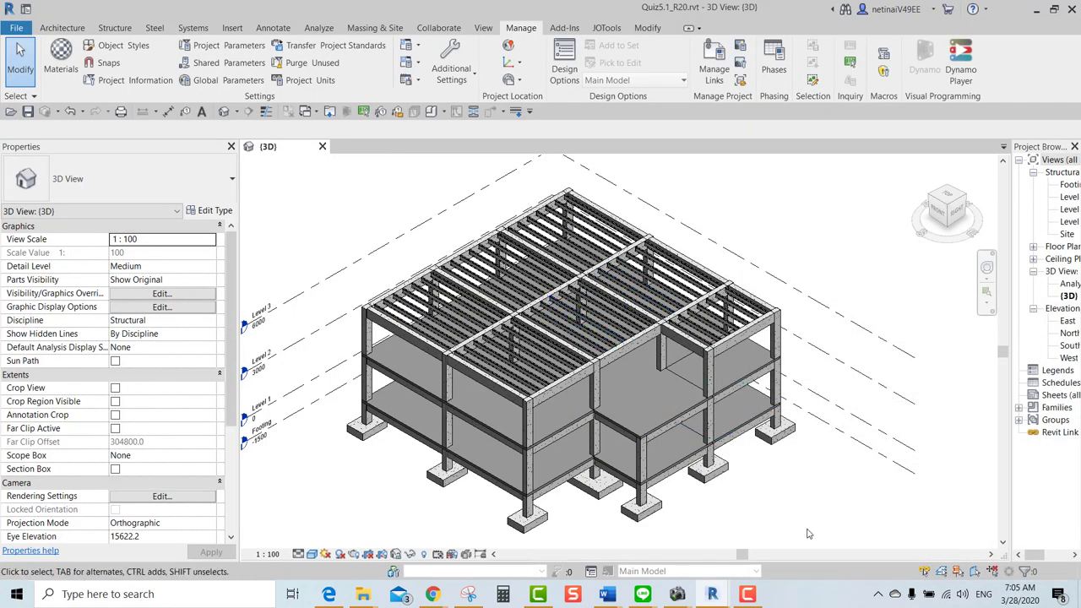
Inspect a concrete beam's Structural Usage (Girder) in Revit's Properties, then return to Dynamo.
scroll(532, 498, up, 5)
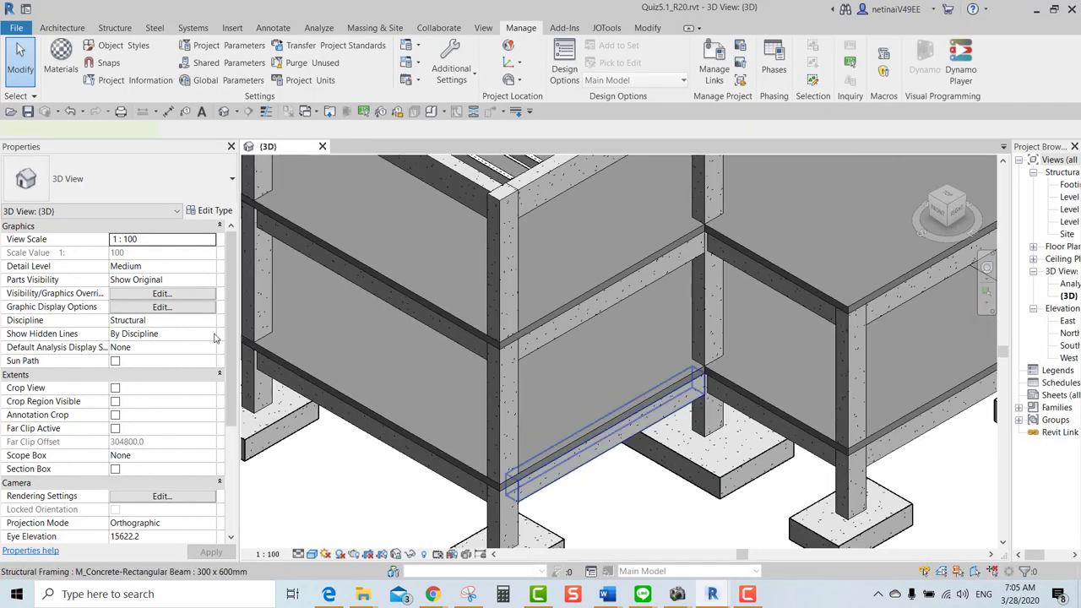
scroll(161, 372, down, 1)
scroll(166, 384, down, 3)
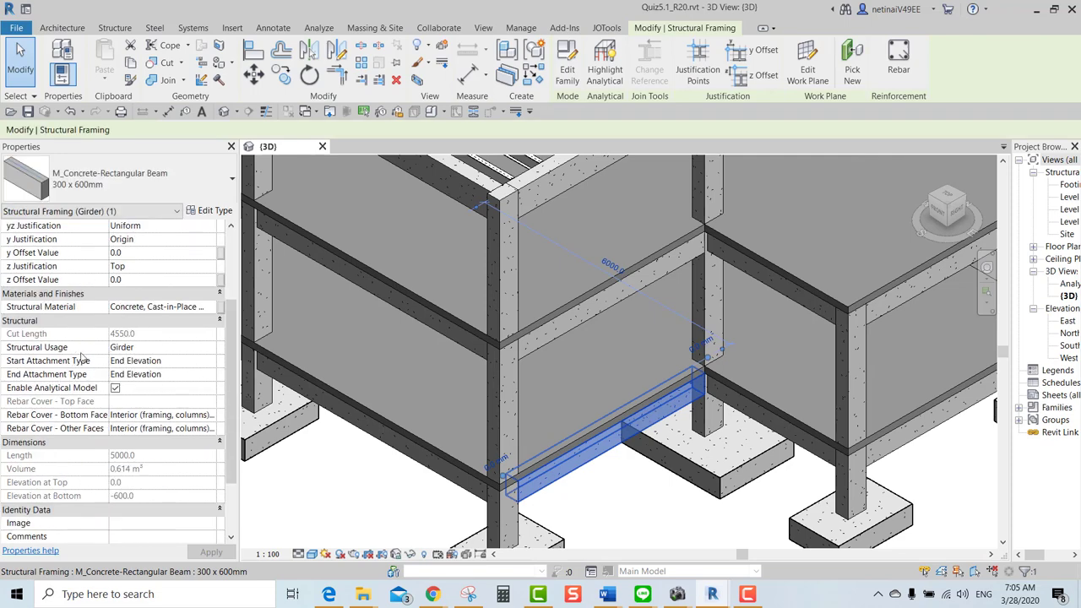
key(alt+Tab)
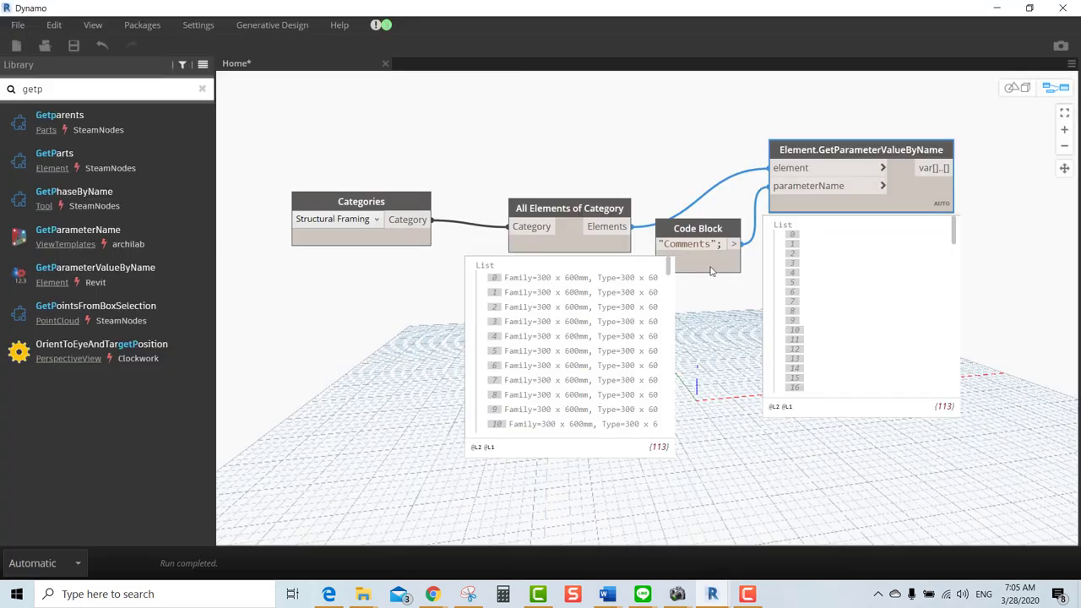
Try "Structural Usage" as the parameter name, then undo back to "Comments".
double_click(666, 244)
text(St)
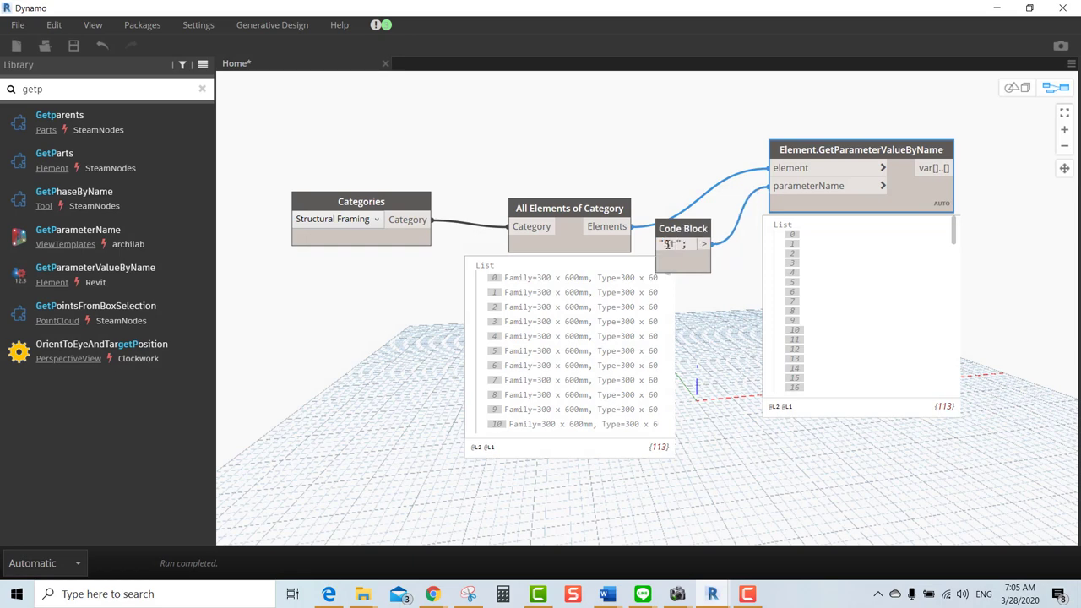
text(ructural U)
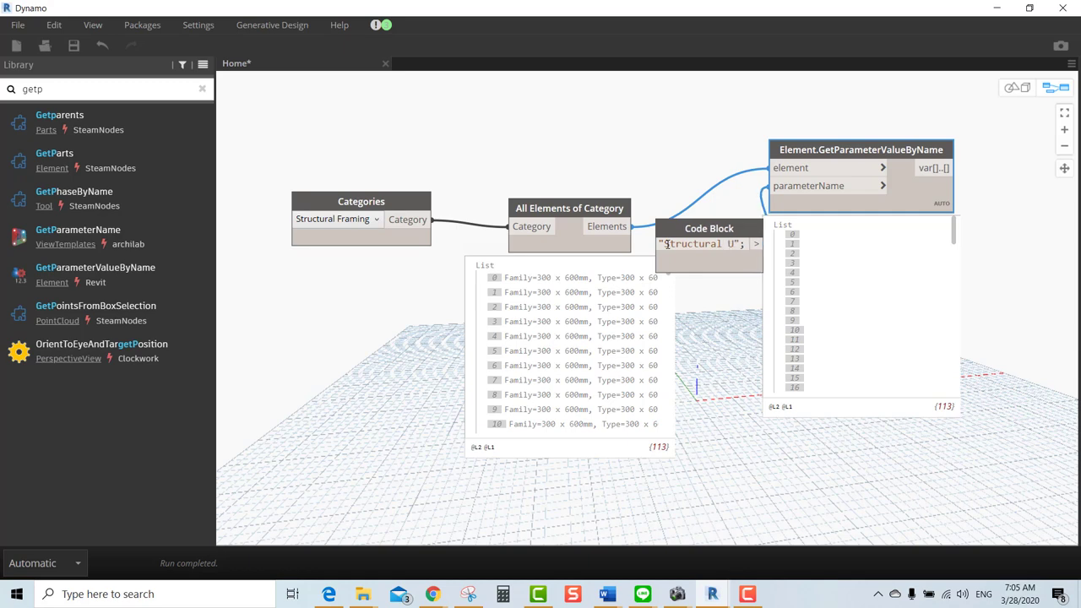
text(sage)
click(712, 313)
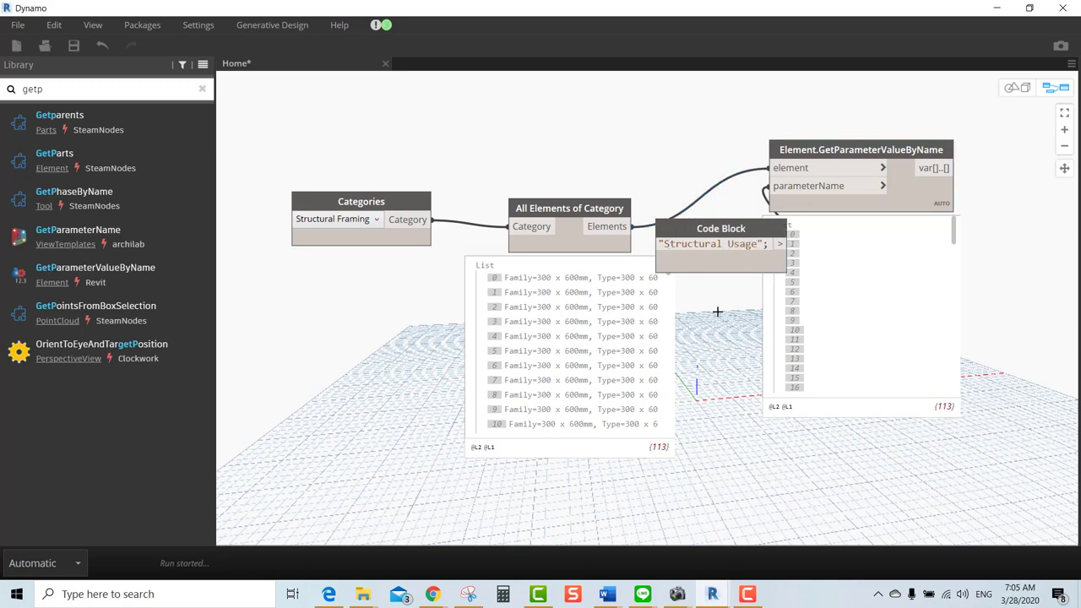
drag(848, 144, 886, 134)
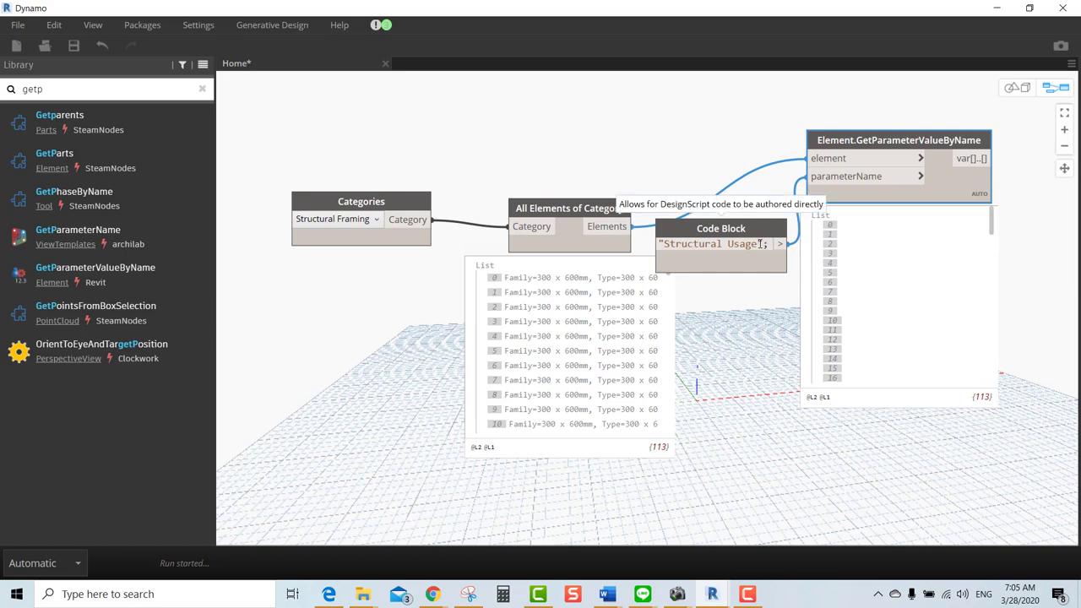
key(ctrl+z)
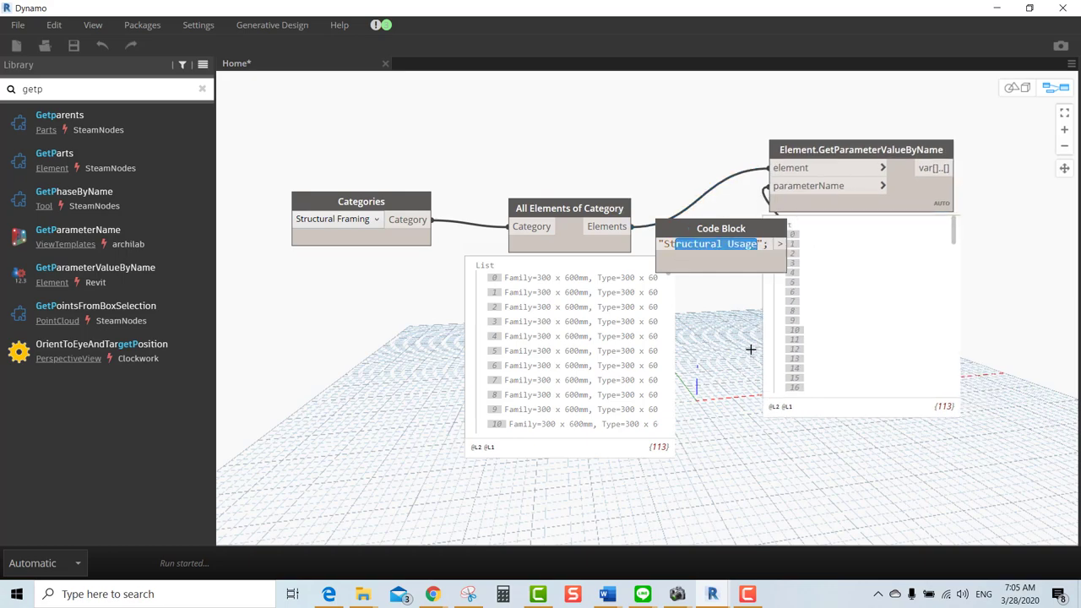
key(ctrl+z)
Give a beam a Comments value in Revit and return to Dynamo to see it at index 6.
click(997, 7)
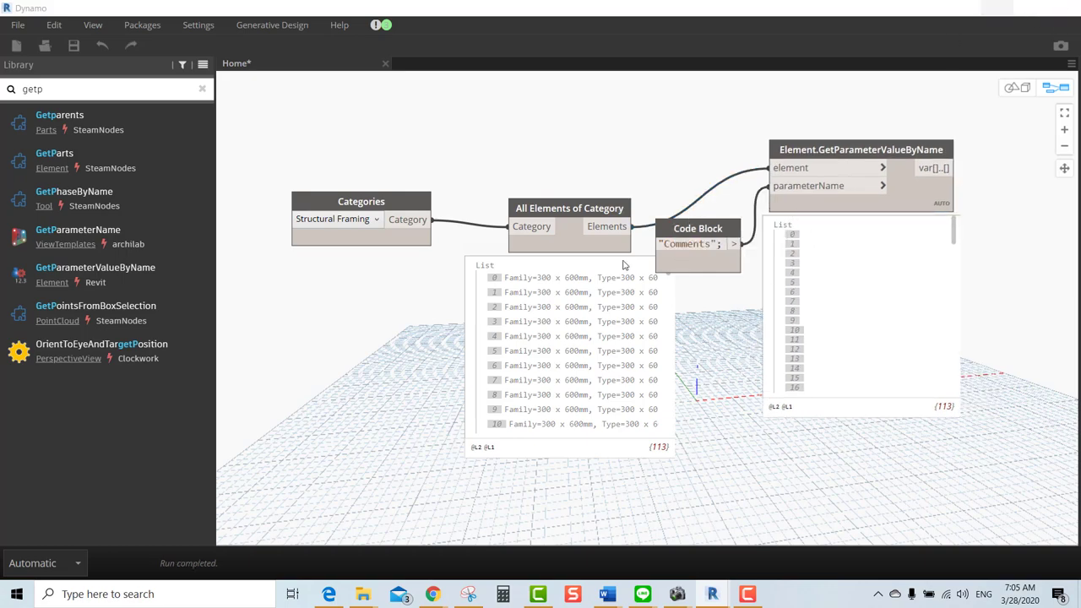
scroll(55, 353, down, 5)
scroll(84, 388, down, 1)
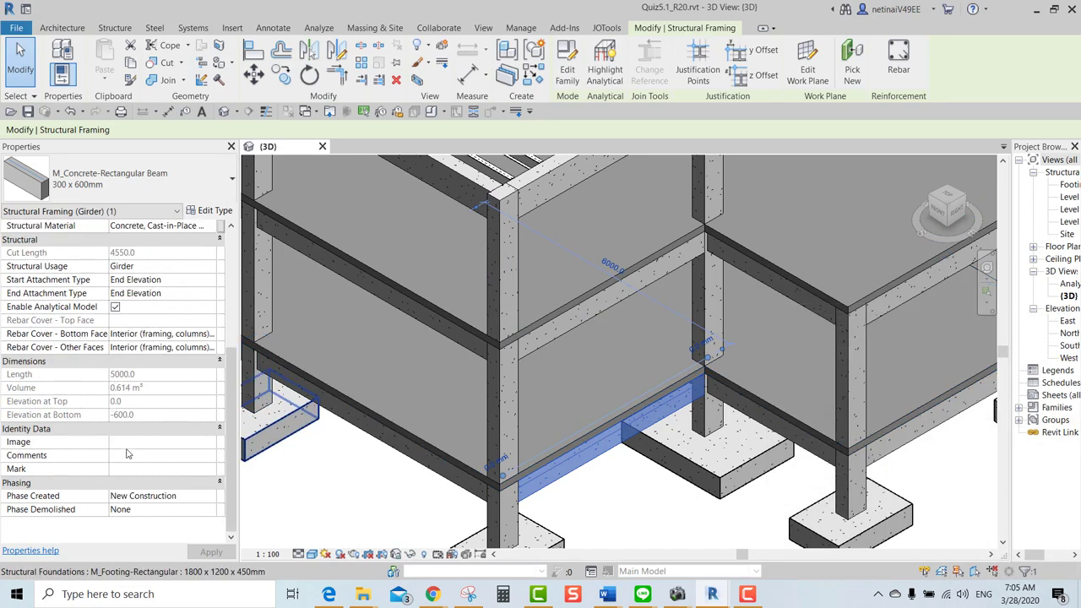
click(130, 455)
text(sample)
key(Return)
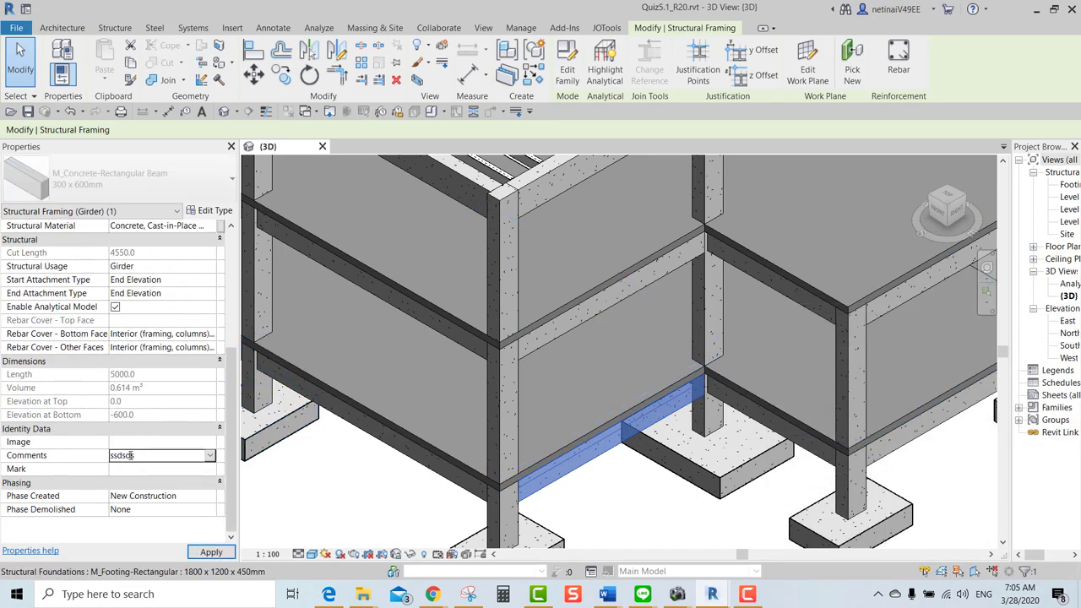
click(587, 410)
click(713, 593)
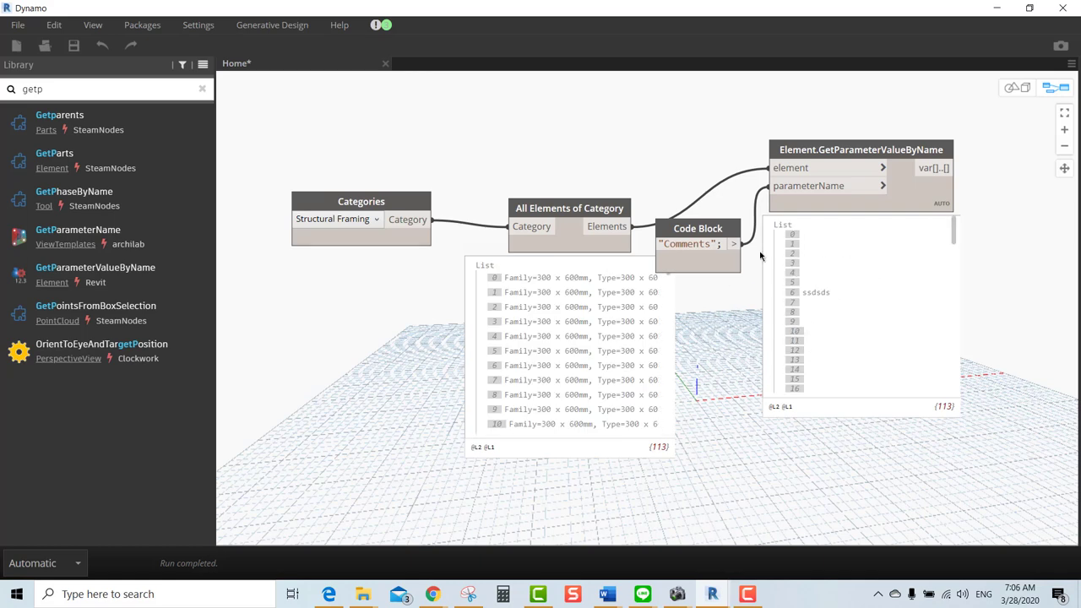
drag(842, 124, 767, 181)
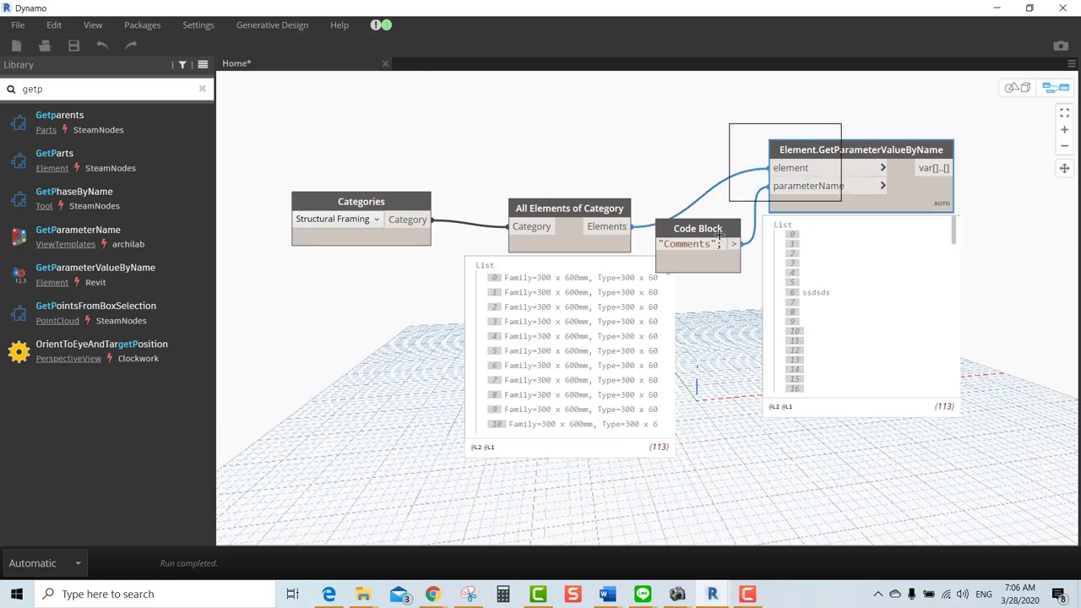
Change the Code Block parameter name from "Comments" to "Type Name".
click(708, 150)
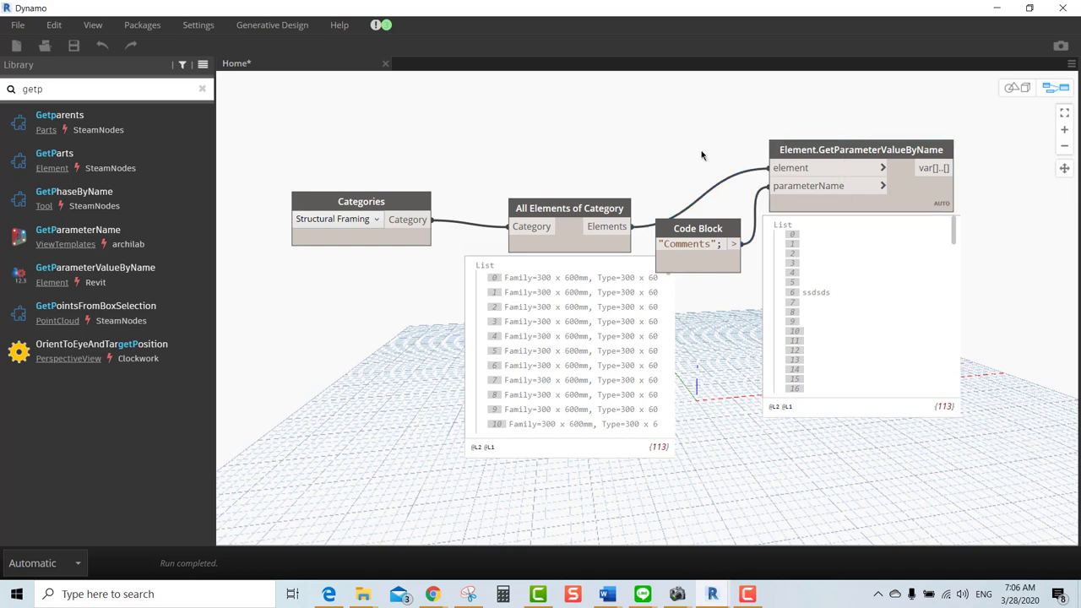
scroll(583, 255, down, 2)
middle_drag(817, 173, 718, 243)
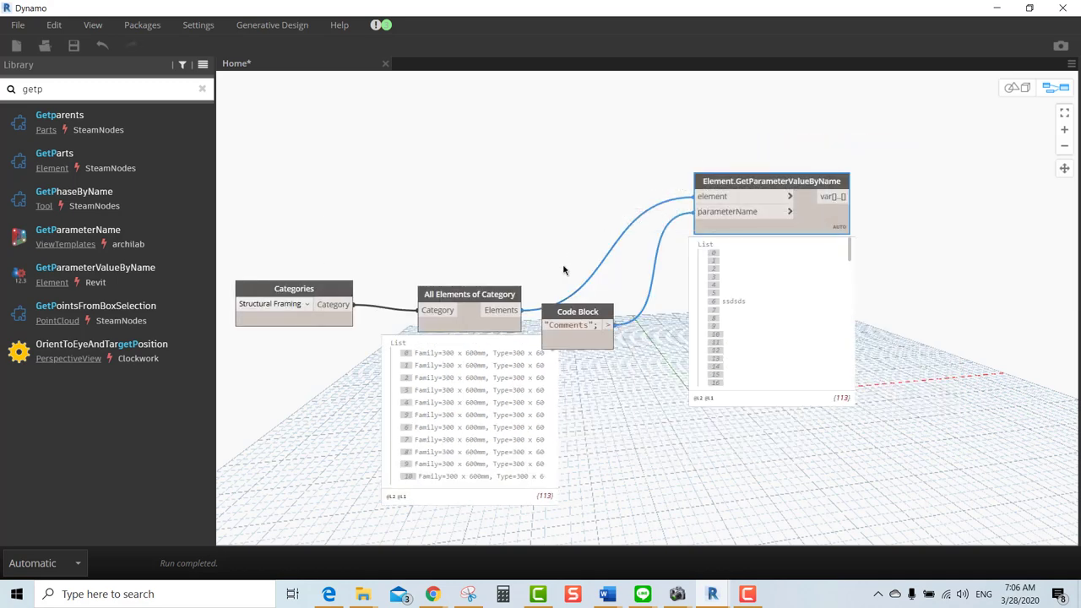
scroll(567, 268, up, 2)
double_click(583, 346)
drag(597, 345, 551, 346)
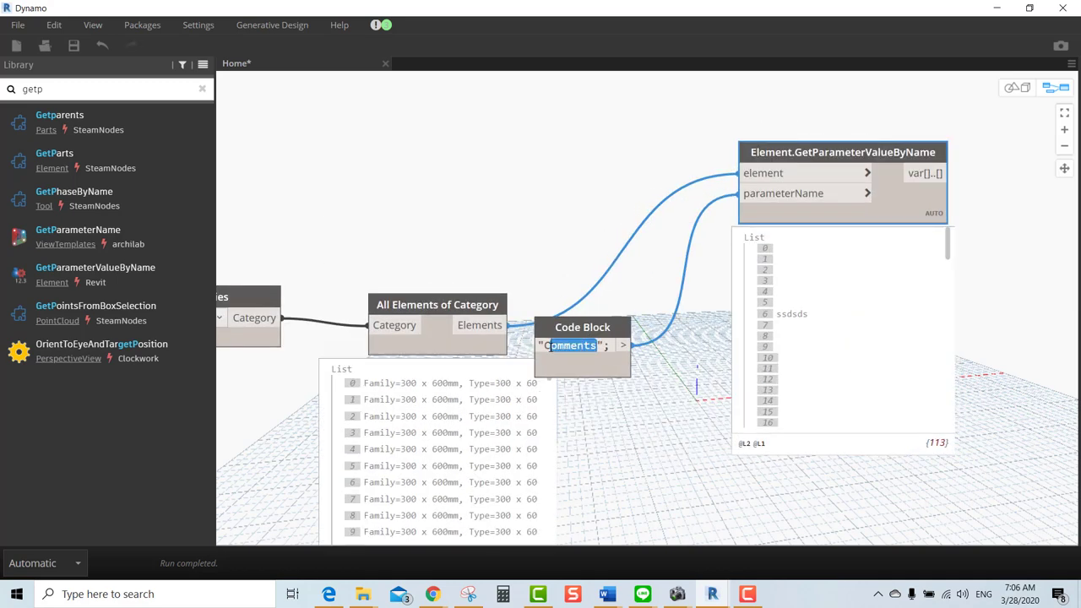
key(BackSpace)
text(pe N)
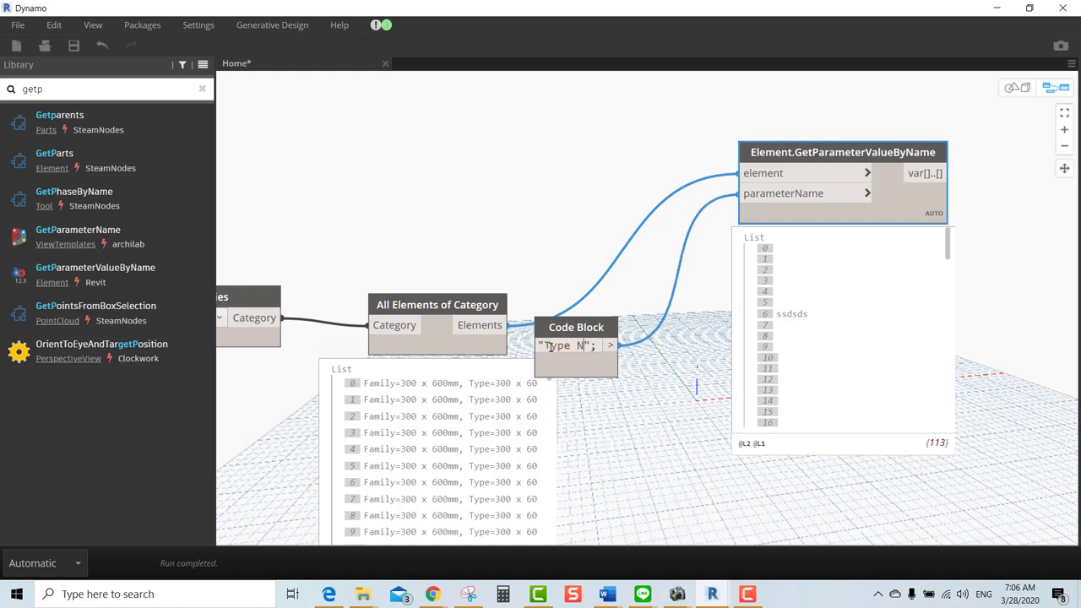
text(ame)
click(571, 255)
Spread the GetParameterValueByName, Code Block and All Elements of Category nodes farther apart.
scroll(839, 326, down, 2)
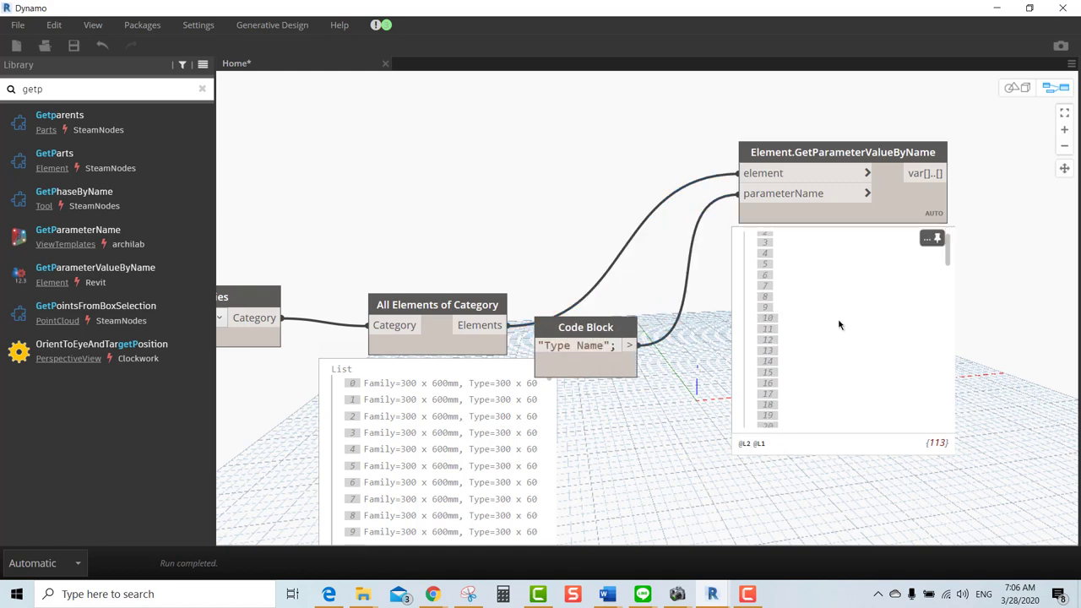
scroll(833, 330, down, 6)
scroll(806, 316, down, 15)
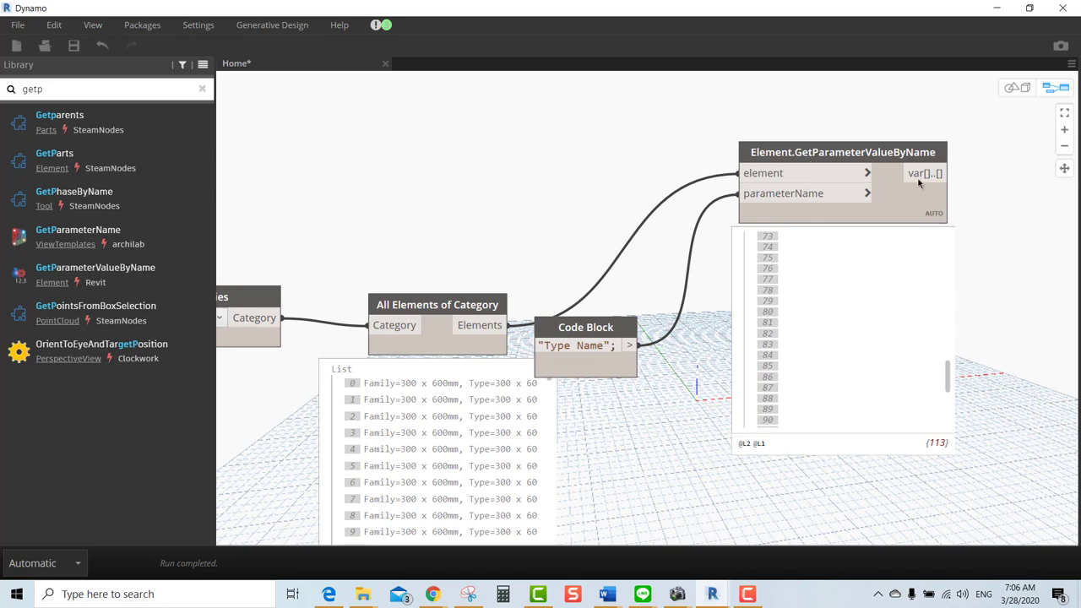
drag(919, 182, 1077, 165)
drag(605, 328, 870, 369)
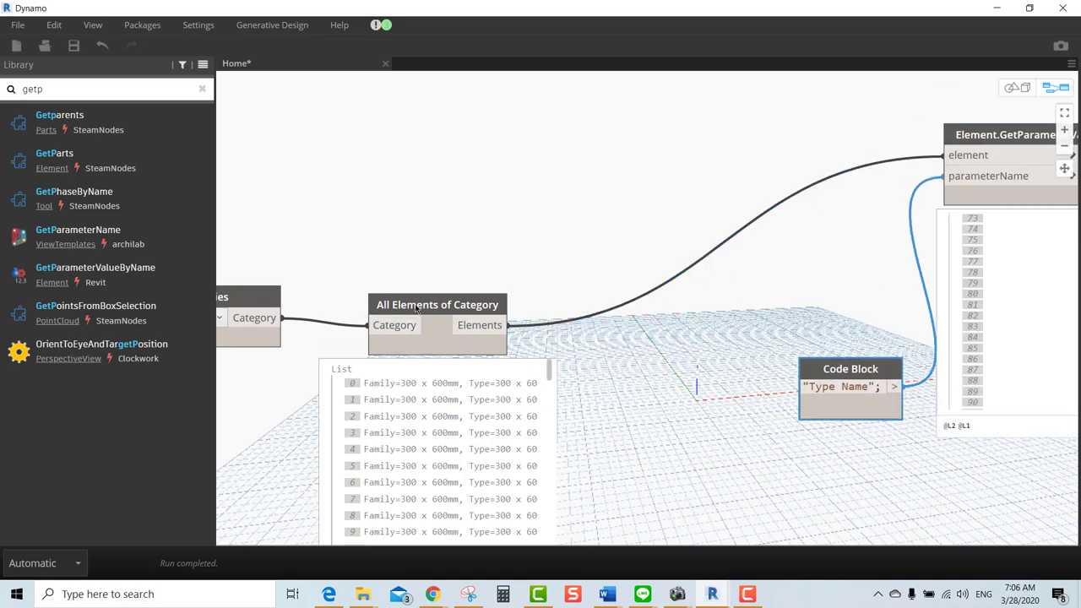
drag(446, 349, 423, 253)
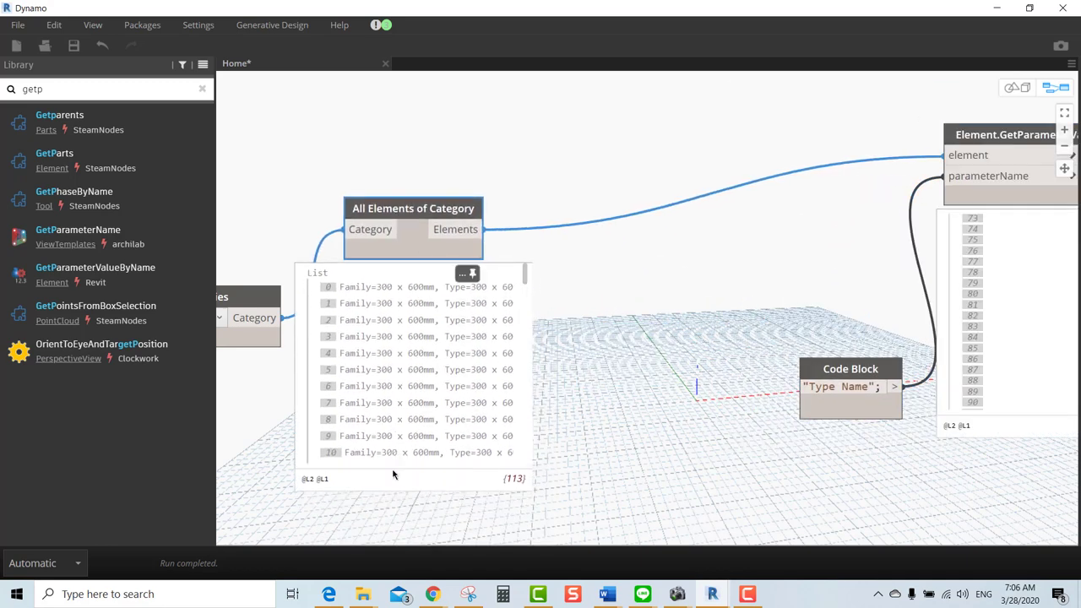
drag(398, 470, 482, 471)
Add an Elements.Type node fed by the framing element list and show its family types.
click(625, 346)
text(e)
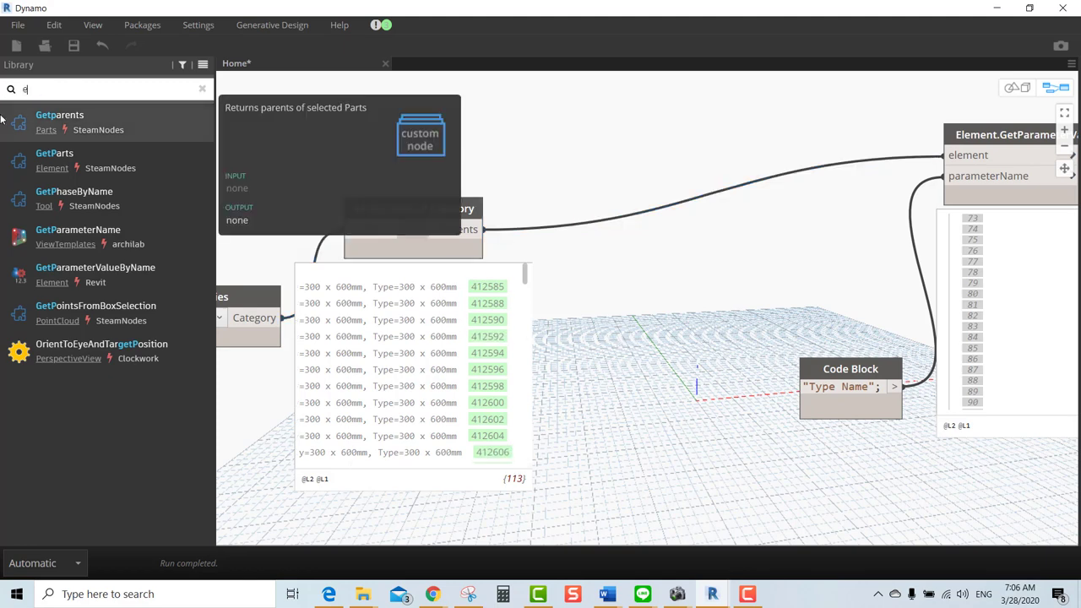
text(lement type)
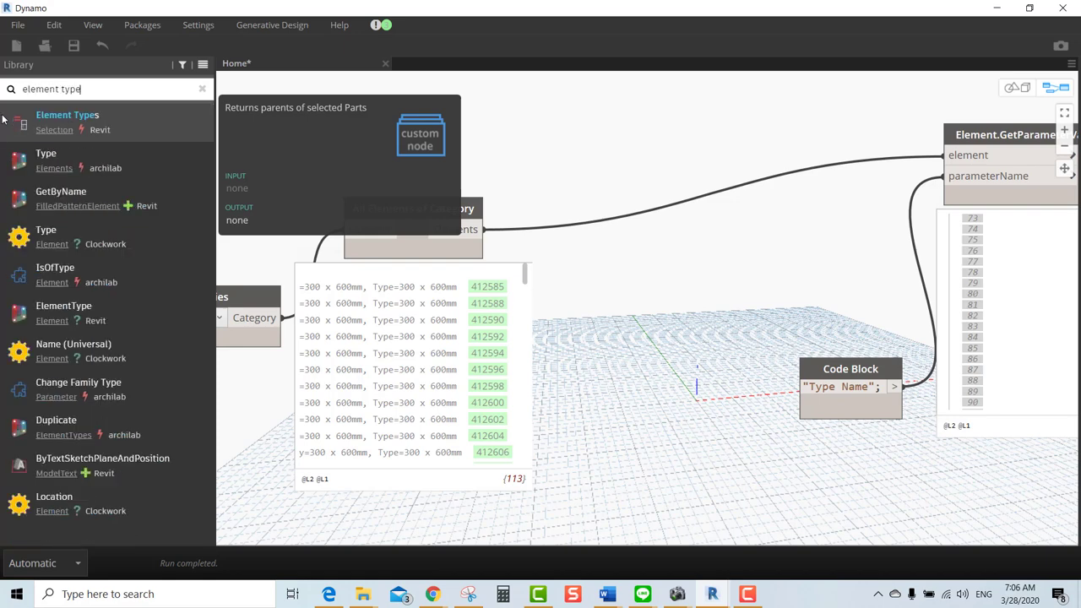
click(82, 115)
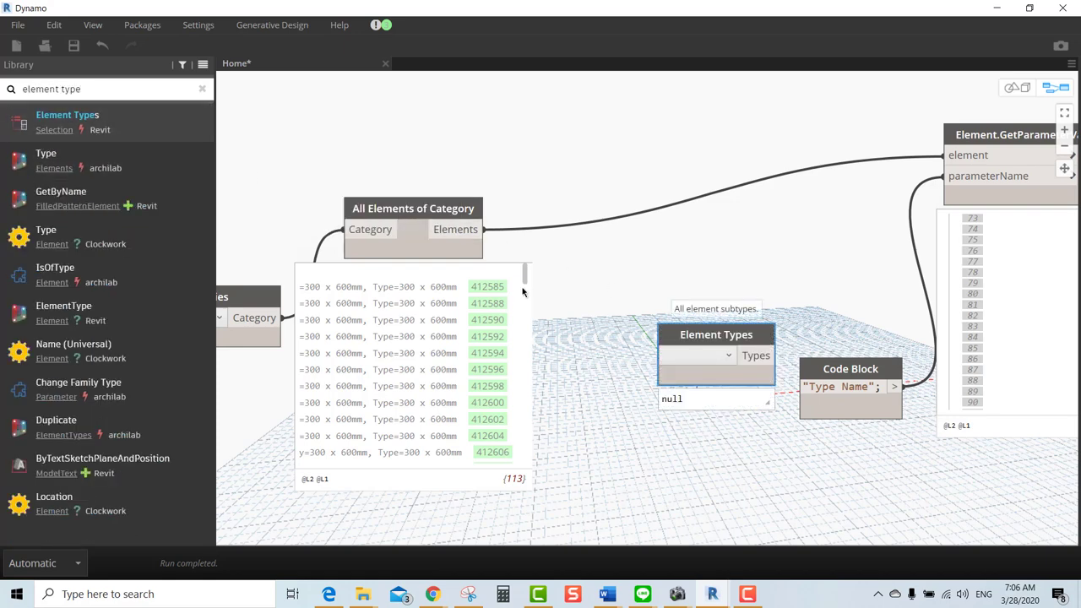
mouse_move(471, 256)
mouse_down()
mouse_move(700, 347)
mouse_move(610, 195)
mouse_up()
key(Delete)
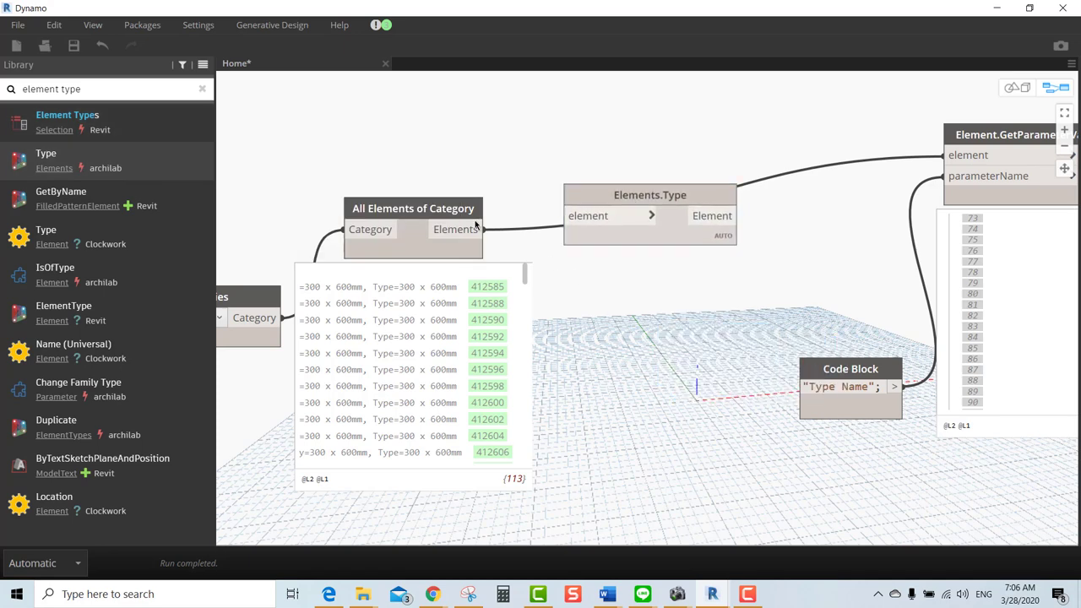
drag(482, 229, 566, 216)
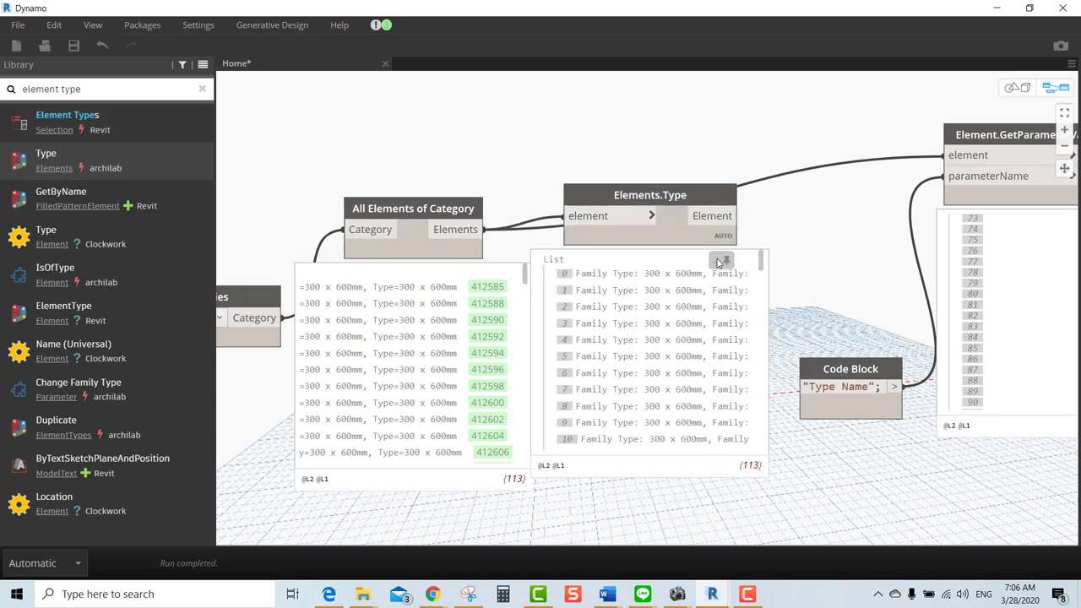
click(642, 355)
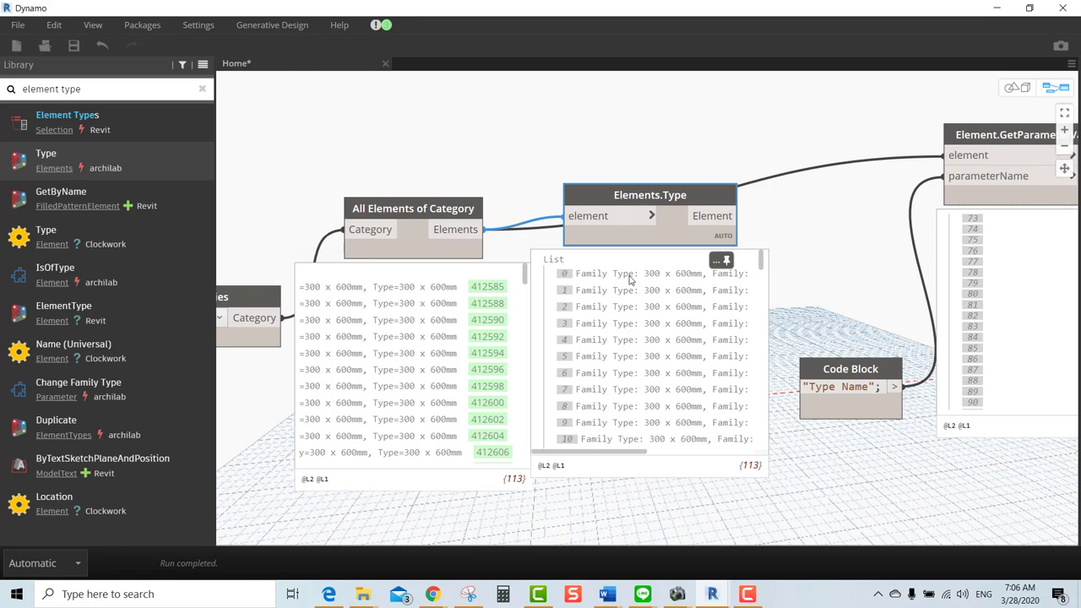
Wire Elements.Type into GetParameterValueByName's element input and change the parameter name to "B".
mouse_move(604, 452)
mouse_down()
mouse_move(723, 448)
mouse_move(537, 431)
mouse_up()
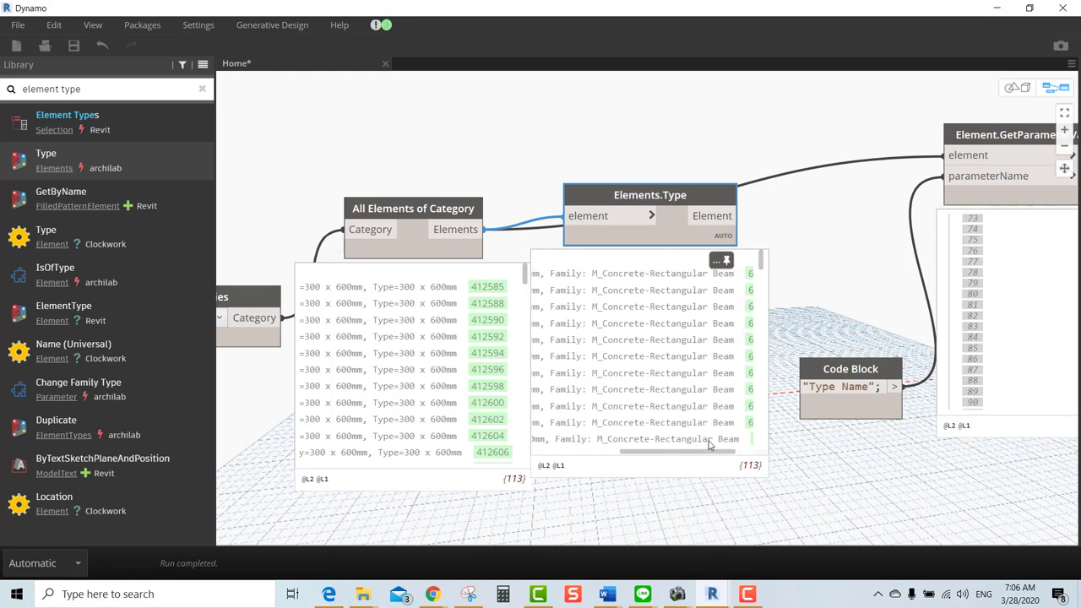
scroll(582, 397, down, 2)
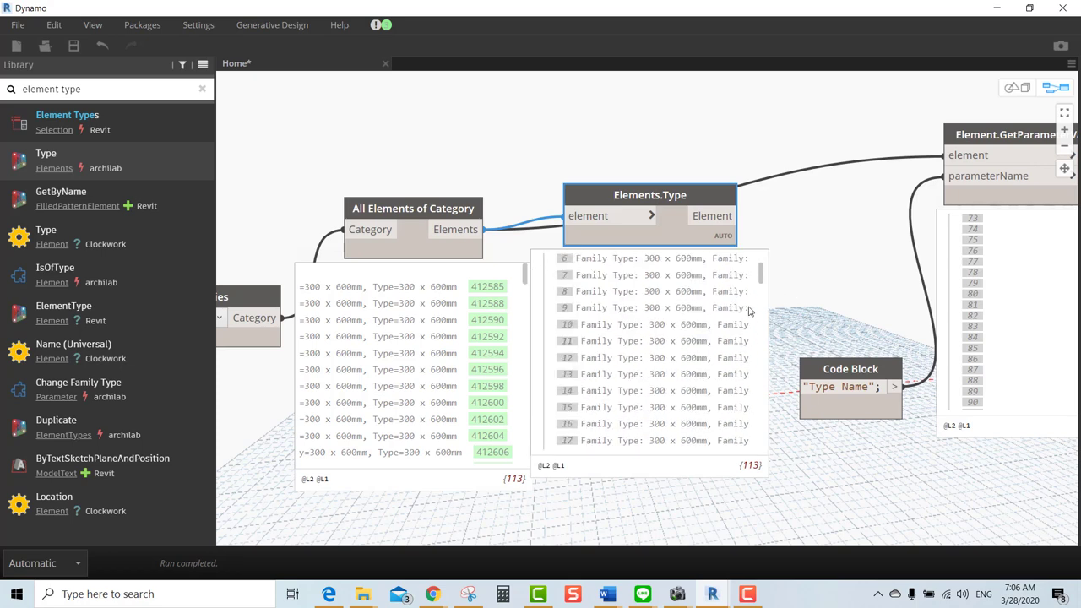
middle_drag(792, 300, 631, 331)
drag(684, 420, 668, 354)
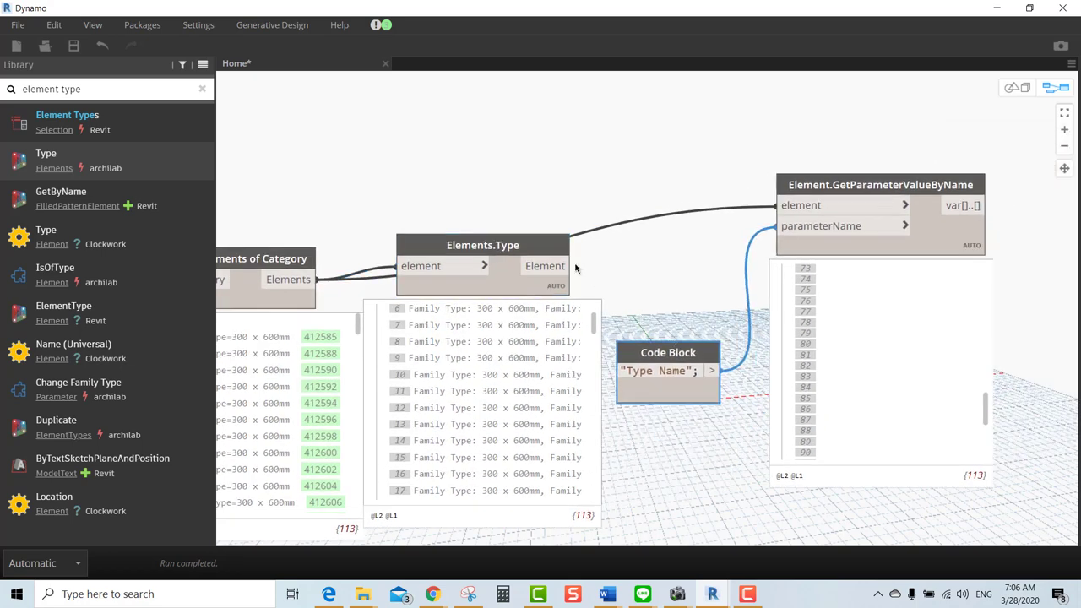
drag(576, 266, 783, 209)
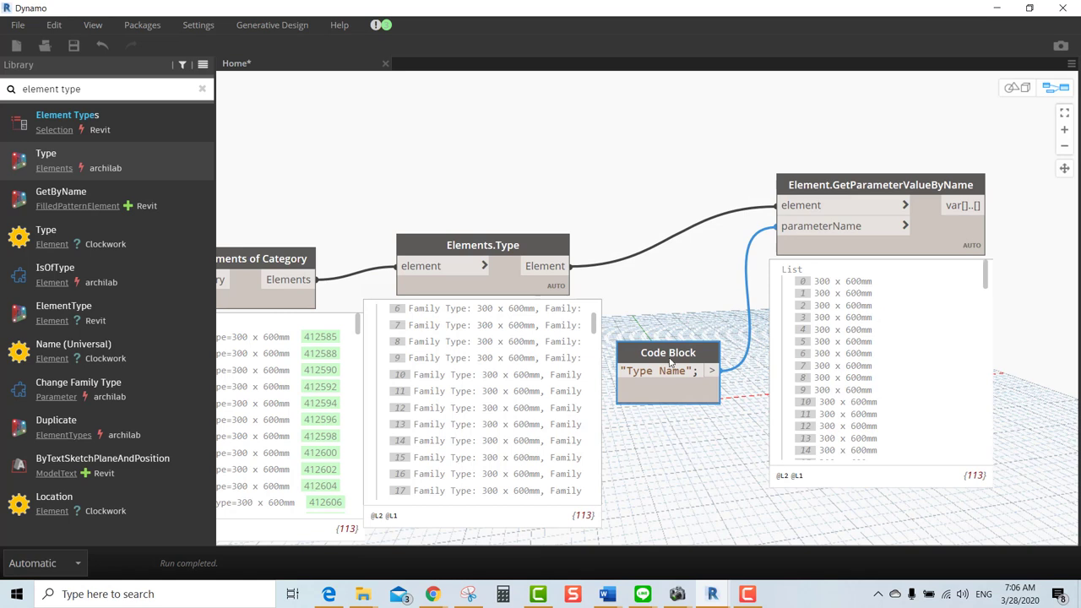
drag(686, 371, 623, 372)
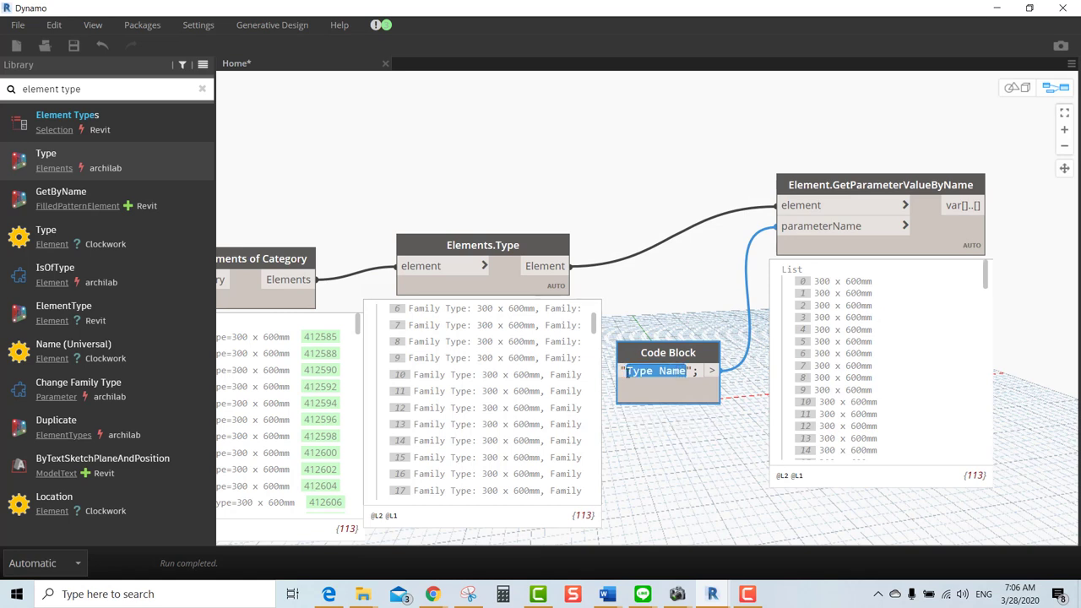
text(B)
click(610, 308)
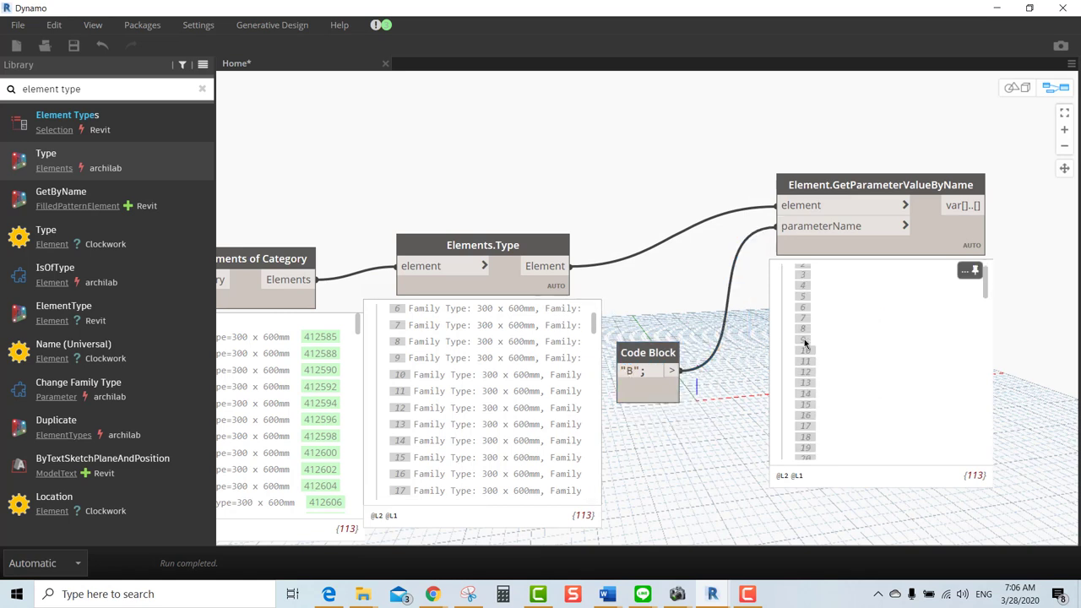
Check a beam's Type Properties in Revit for b and h, then return to Dynamo.
click(996, 7)
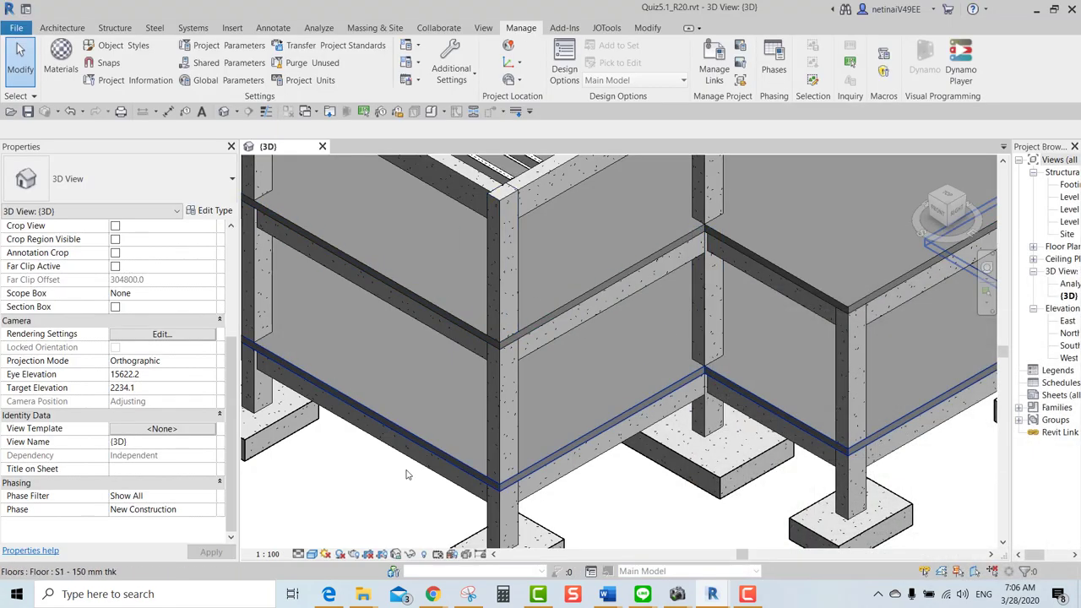
click(430, 477)
click(210, 211)
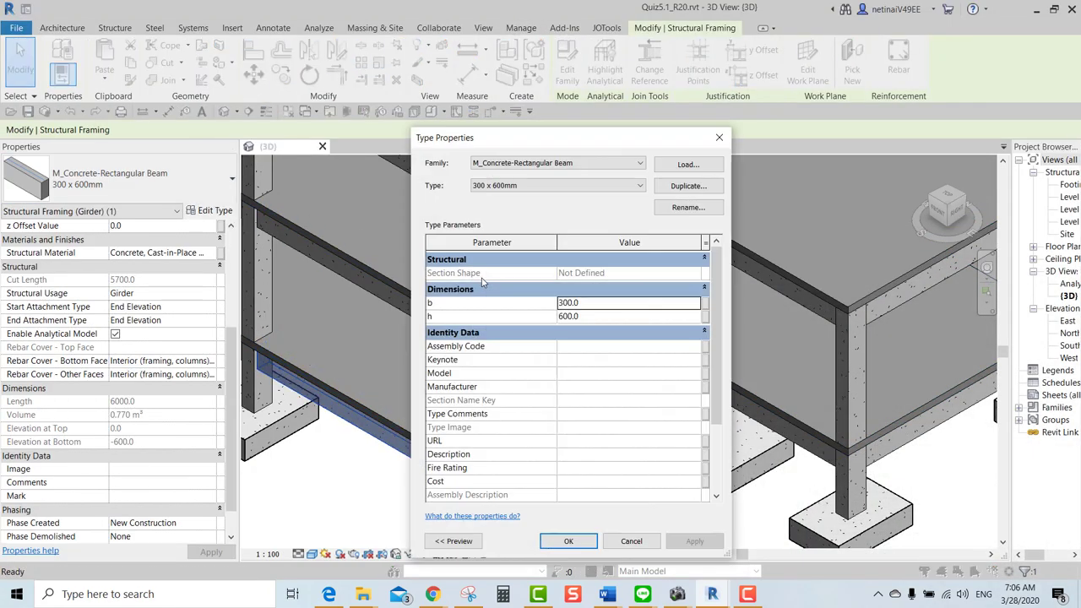
key(alt+Tab)
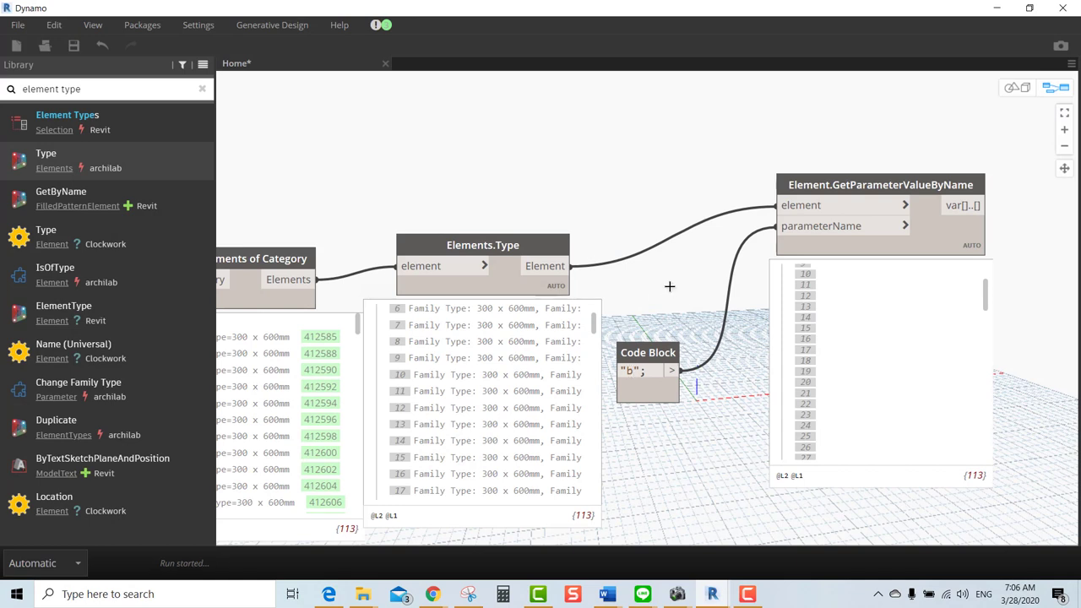
Review the empty results for "b" and set the Code Block back to "Type Name".
mouse_move(878, 363)
scroll(879, 324, up, 2)
scroll(896, 324, up, 2)
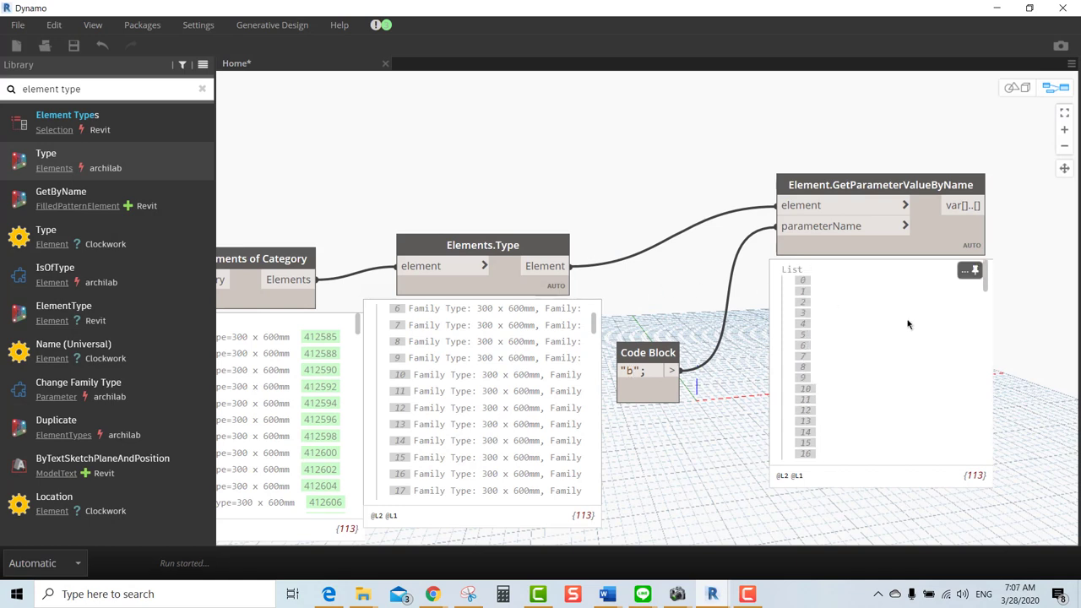
scroll(883, 333, down, 5)
scroll(870, 351, down, 5)
scroll(854, 368, down, 4)
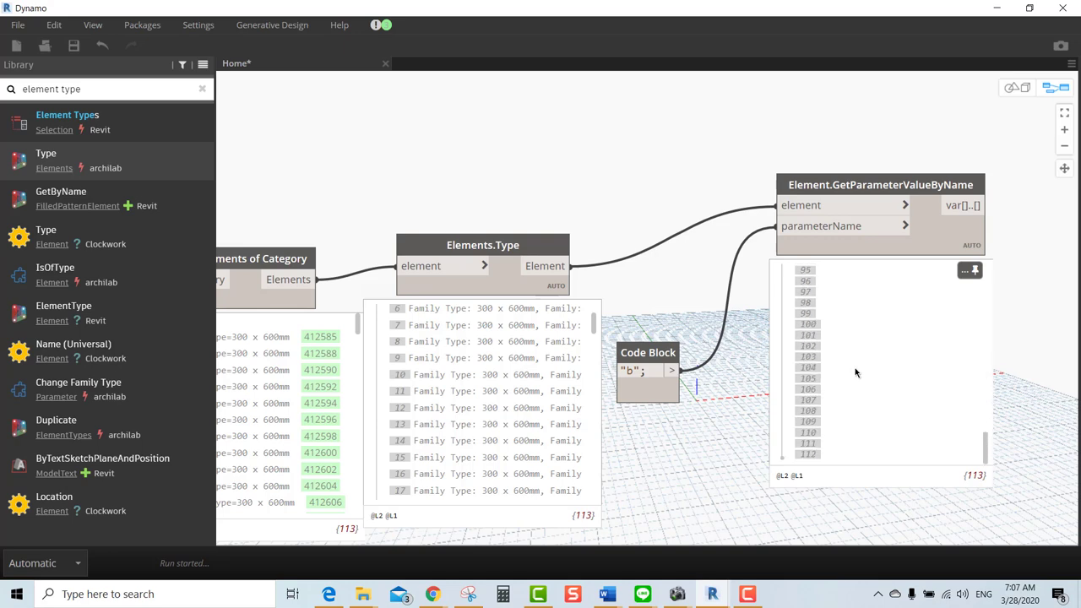
scroll(854, 372, down, 4)
scroll(855, 368, up, 8)
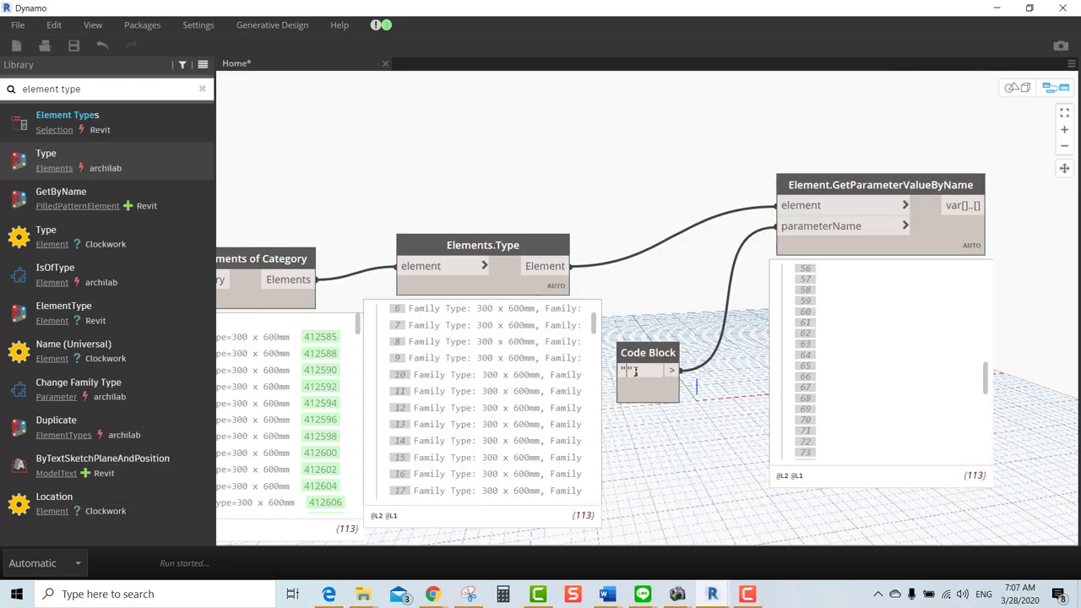
text(Type Name)
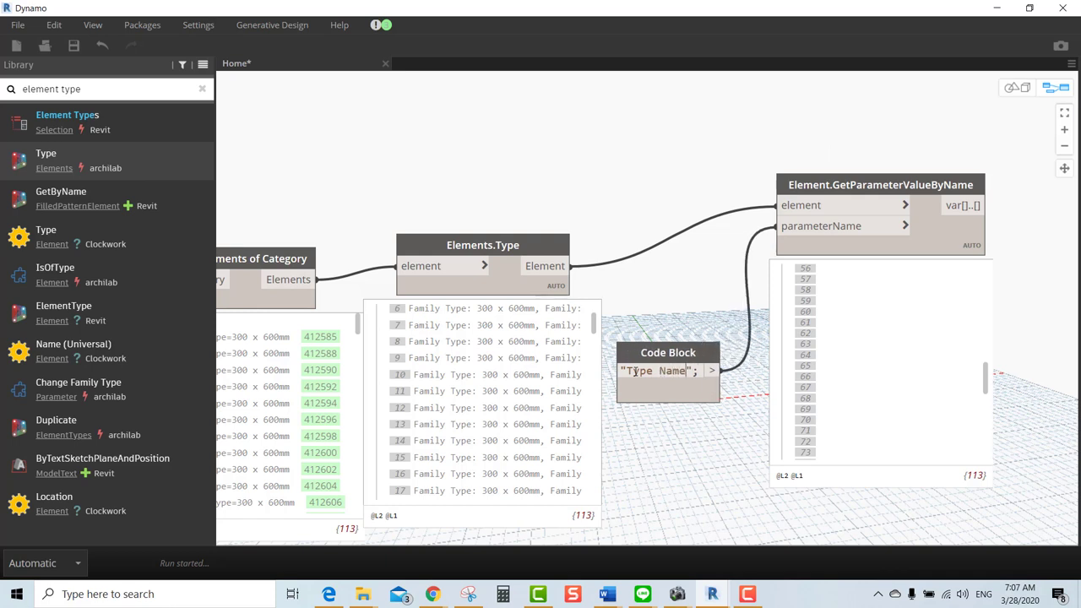
scroll(900, 318, up, 4)
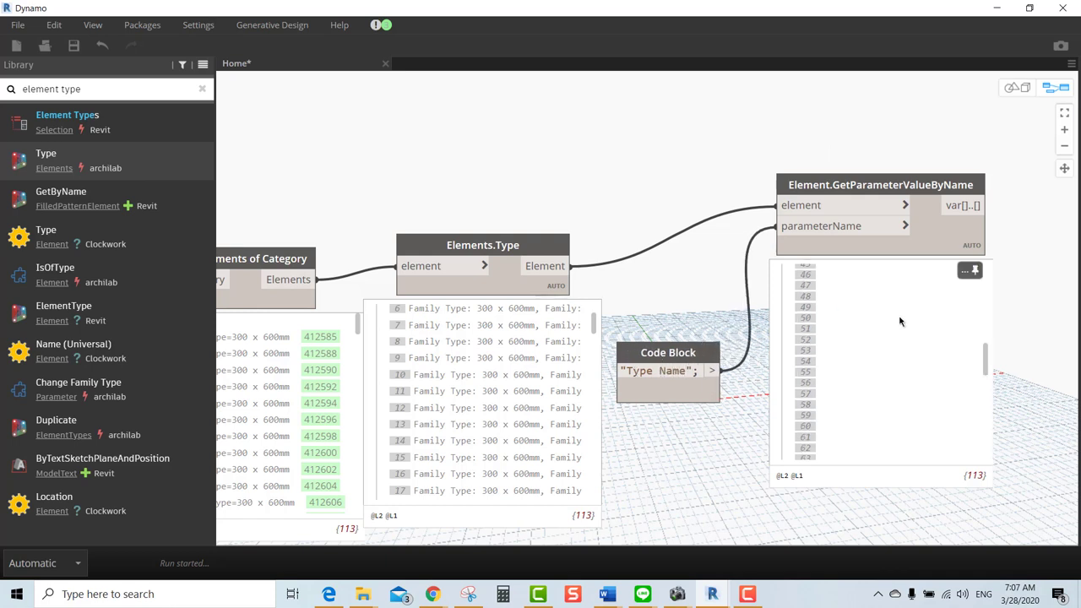
scroll(850, 338, up, 4)
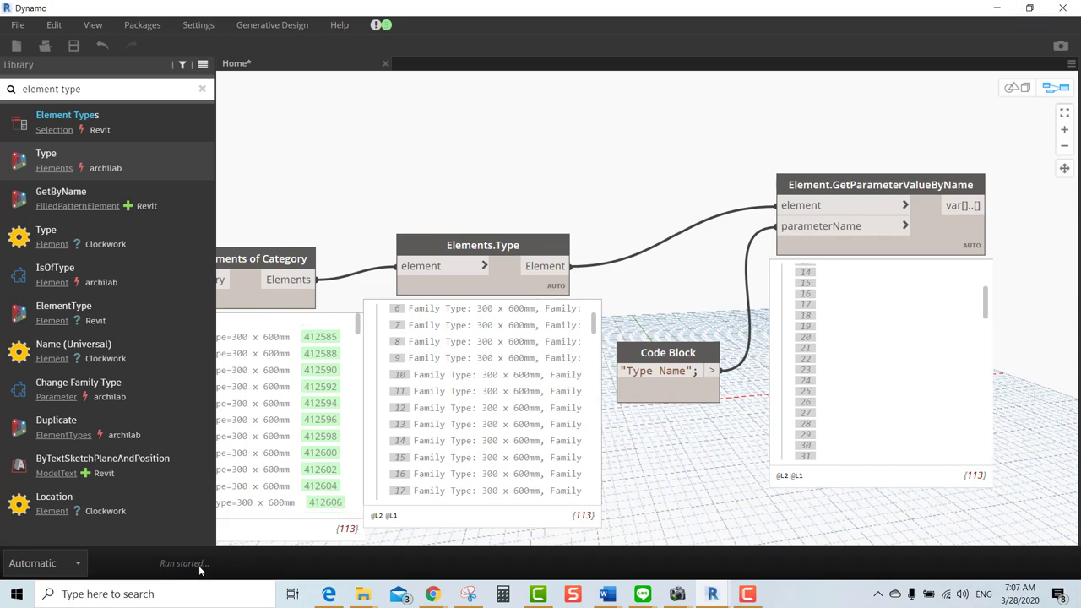
click(1062, 8)
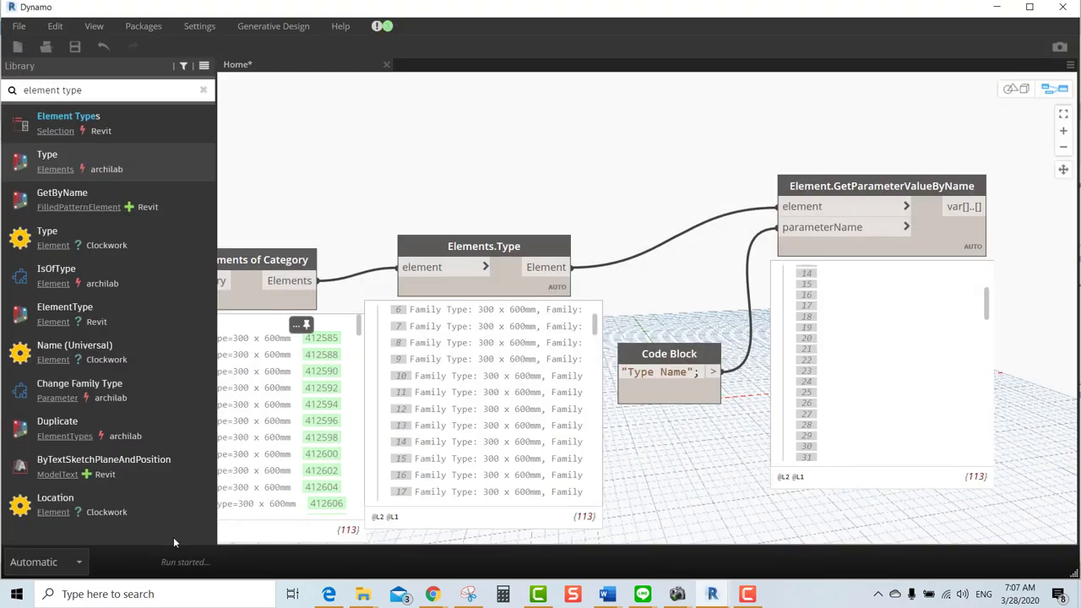
Switch the graph to Manual run mode, reconnect the Code Block and run to get 113 "300 x 600mm" values.
click(59, 562)
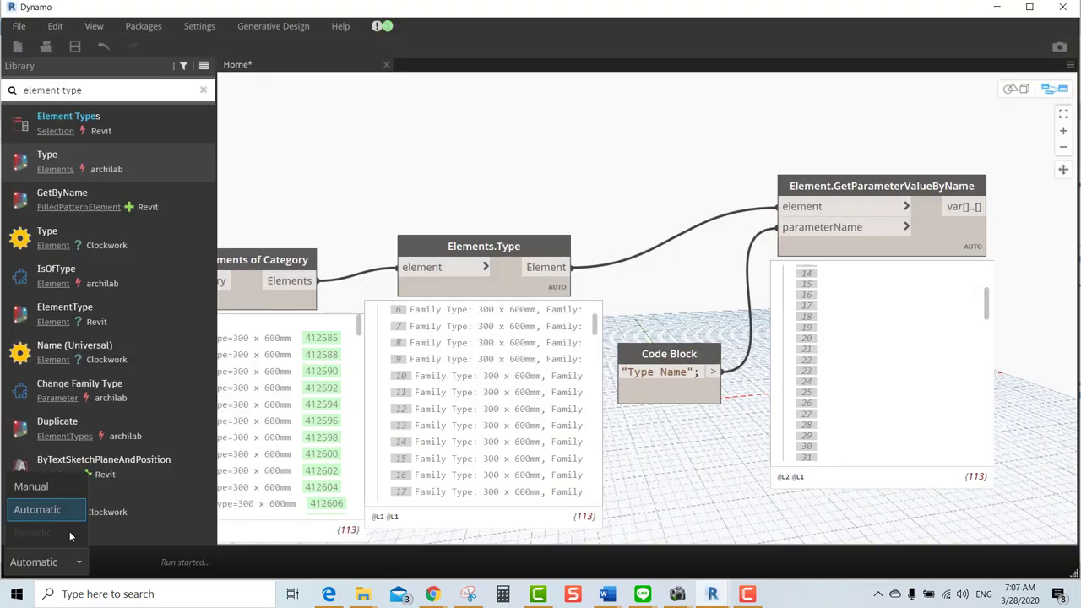
click(25, 485)
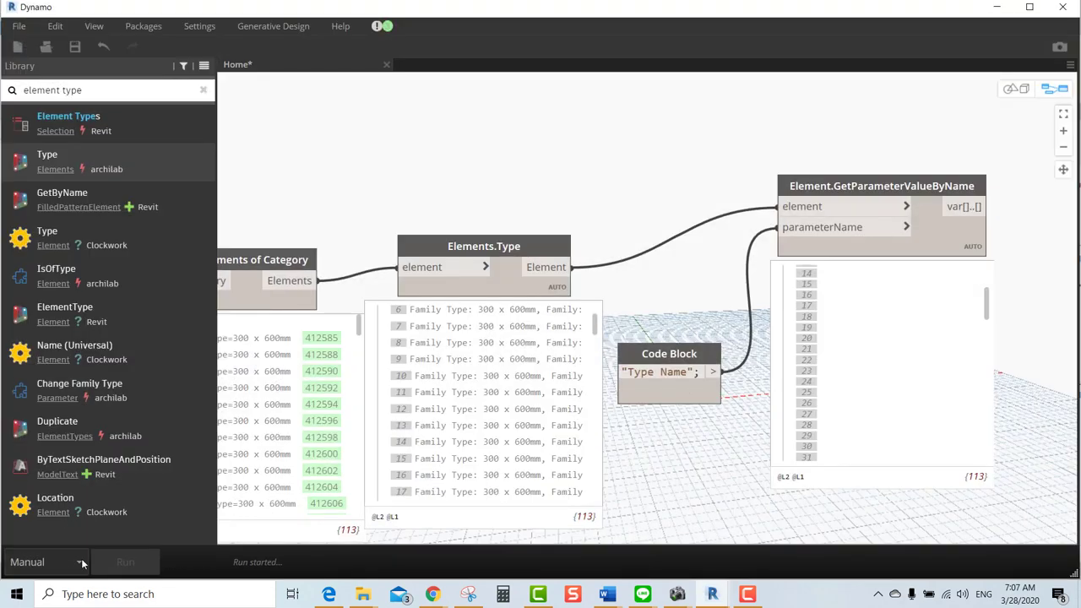
click(1030, 7)
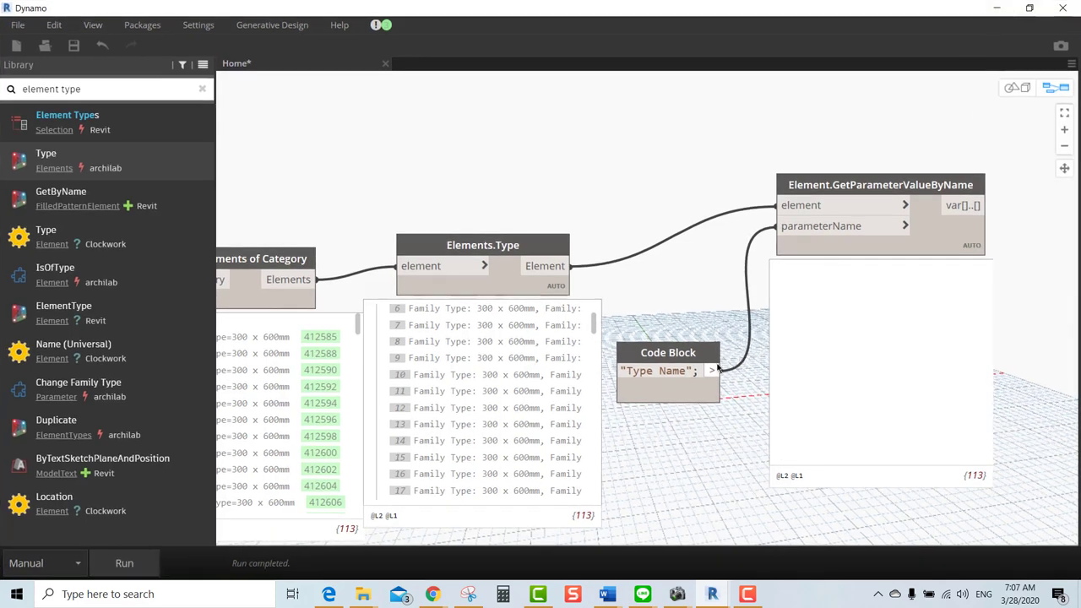
click(106, 571)
click(124, 567)
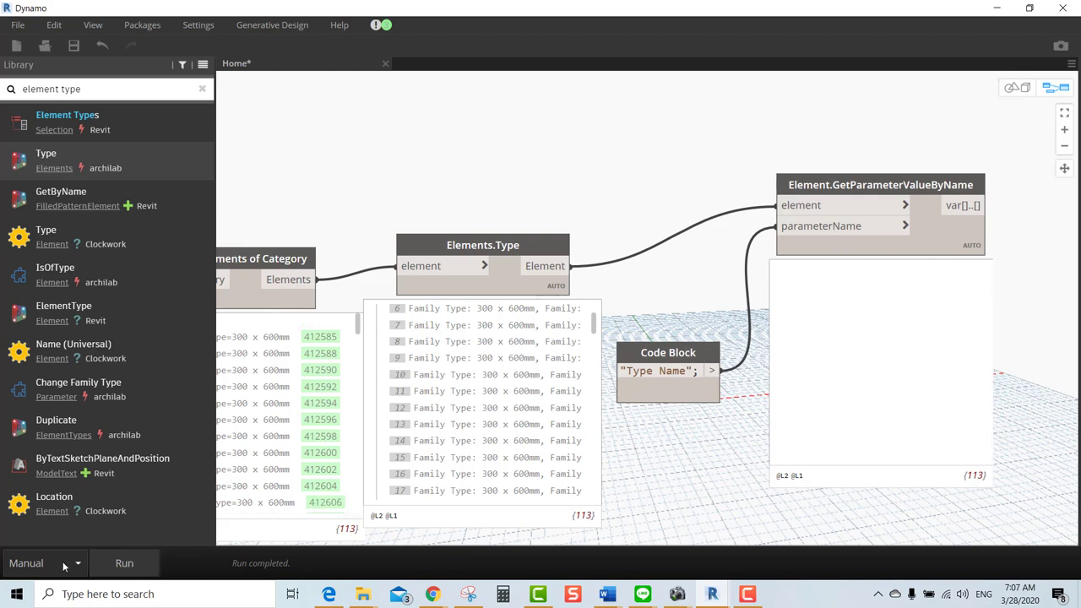
click(775, 226)
click(775, 225)
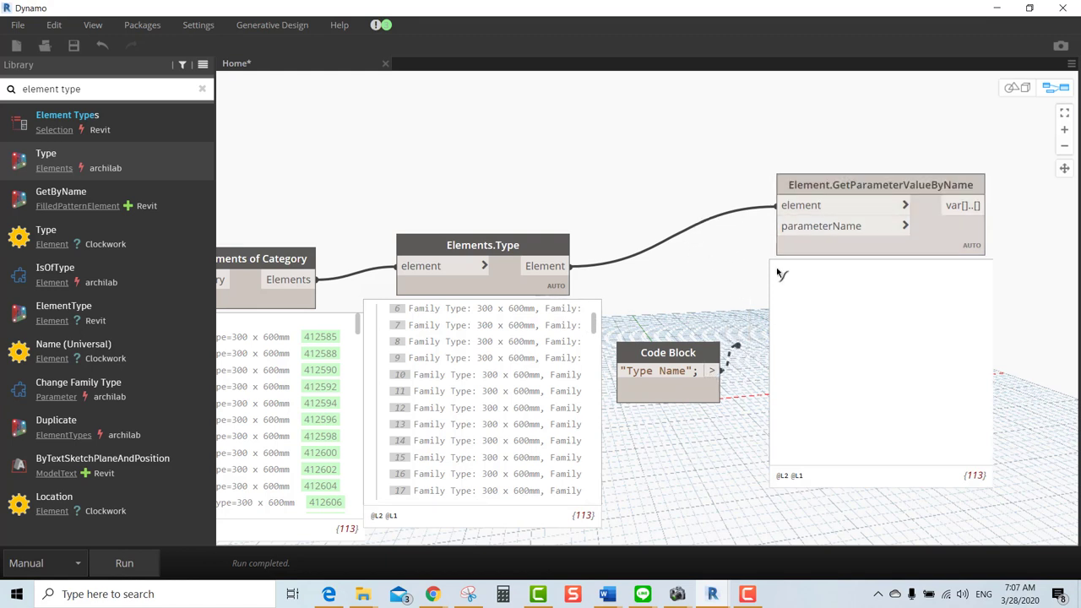
click(151, 559)
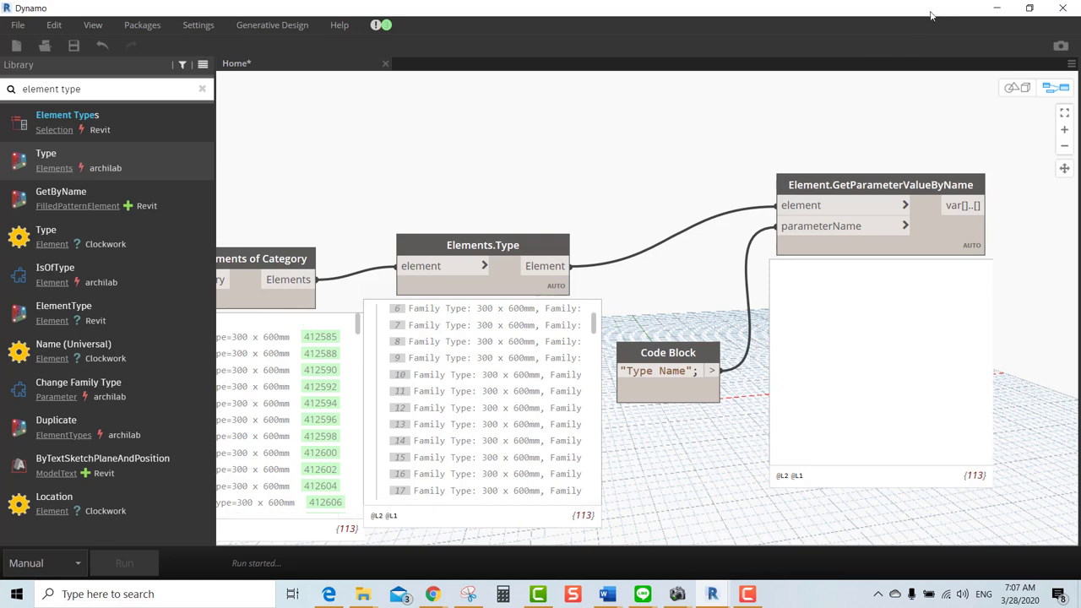
Check the model in Revit, then recentre the graph and select the Code Block's Type Name text.
click(997, 8)
scroll(572, 471, down, 5)
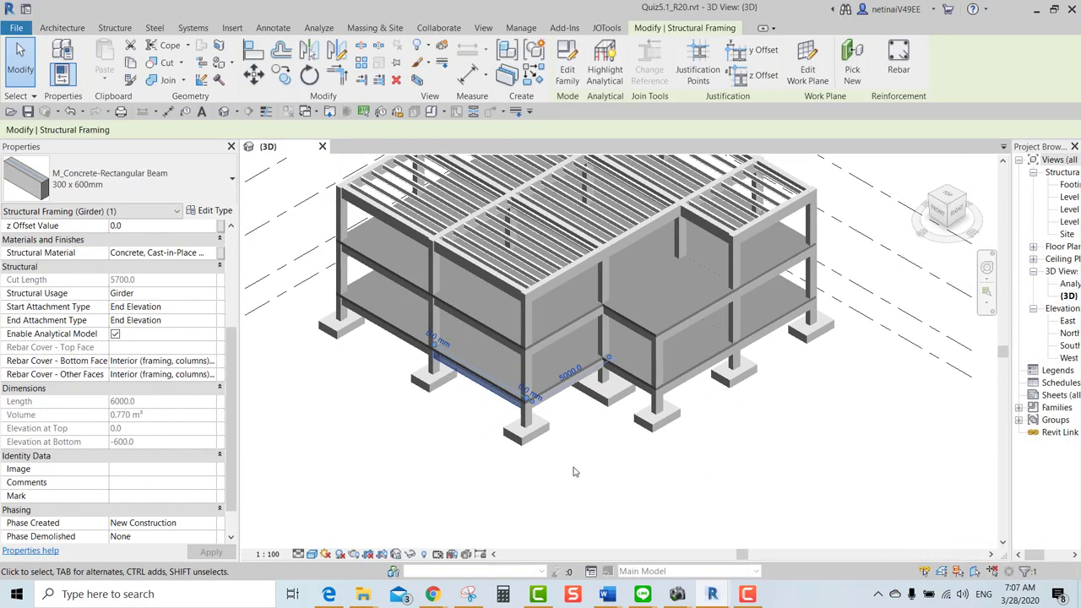
click(570, 475)
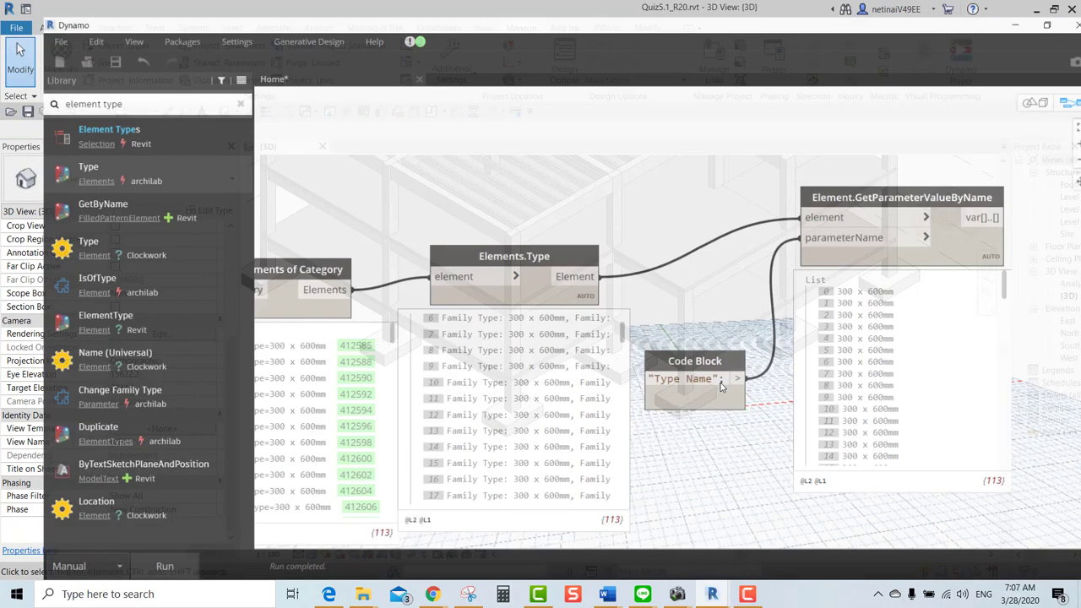
scroll(1008, 379, up, 3)
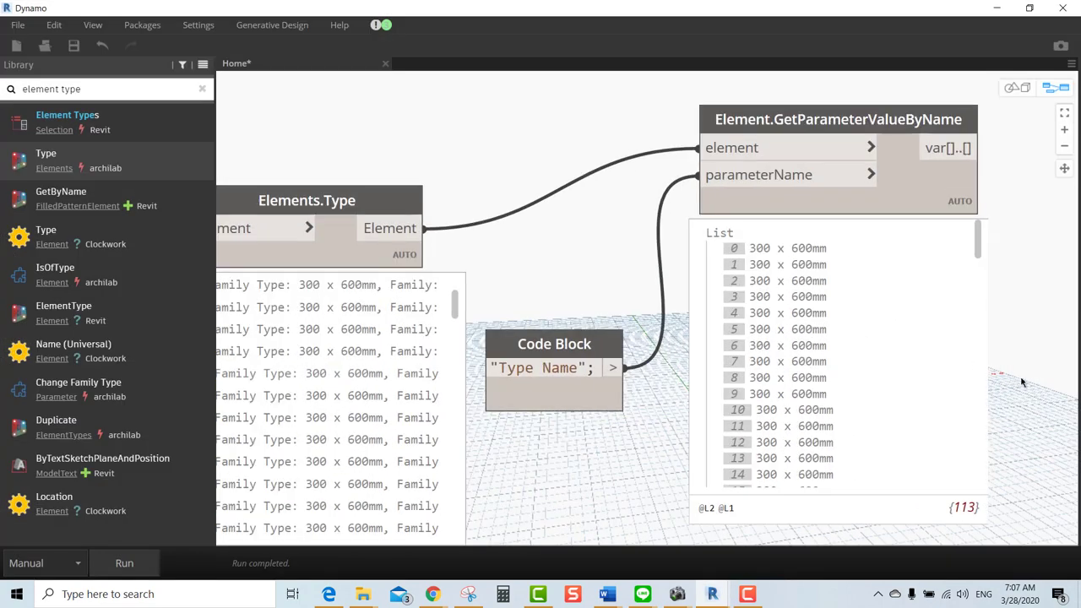
middle_drag(1021, 379, 977, 385)
scroll(513, 438, up, 1)
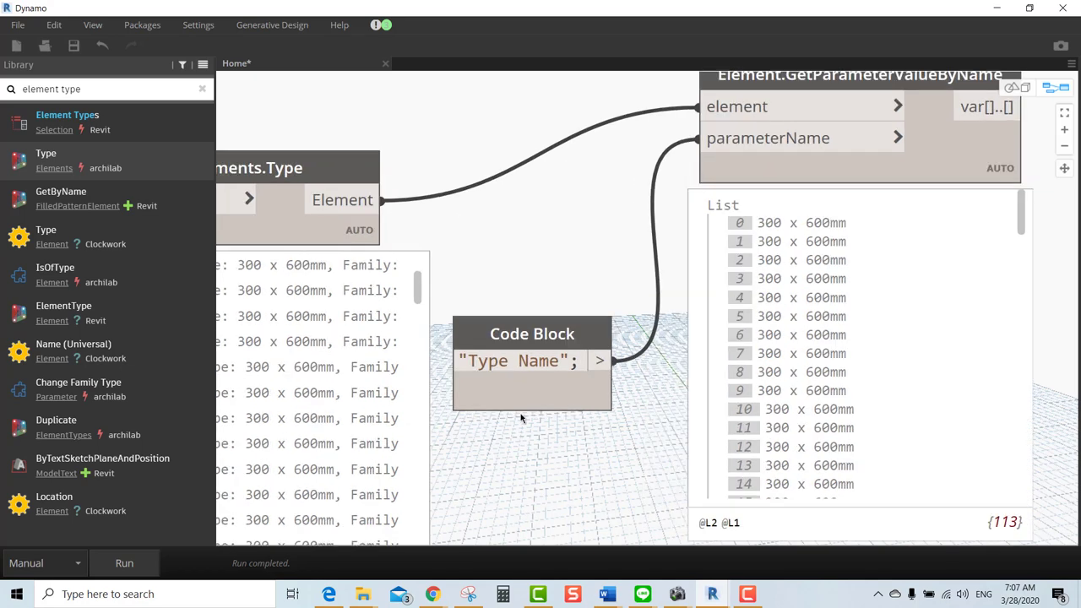
drag(563, 361, 473, 361)
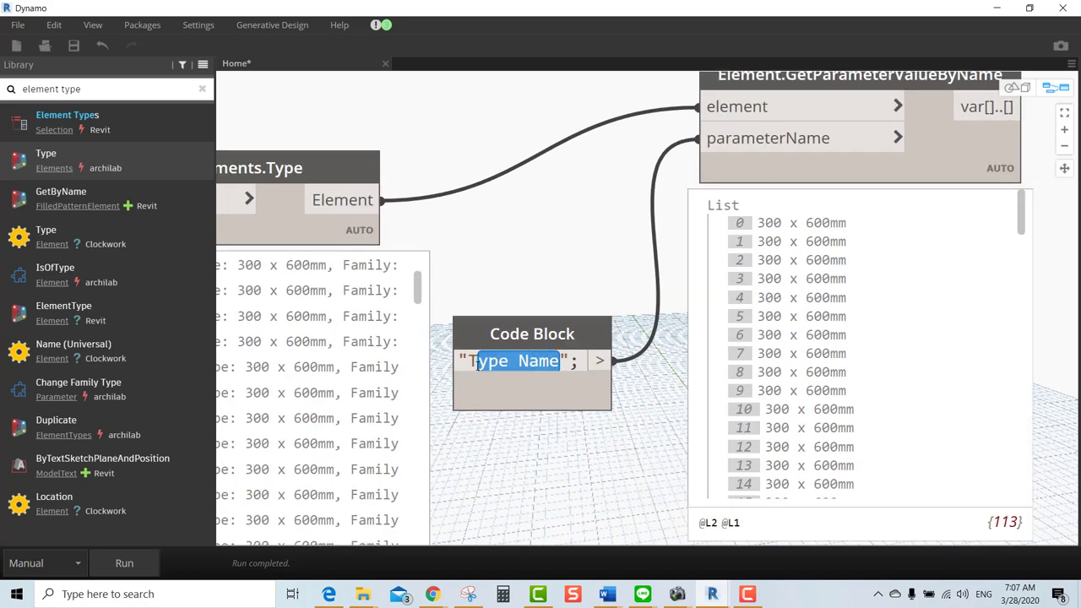
Run the graph with parameter "b" to get 300 for all 113 items, then change it to "h".
text(T)
mouse_move(800, 268)
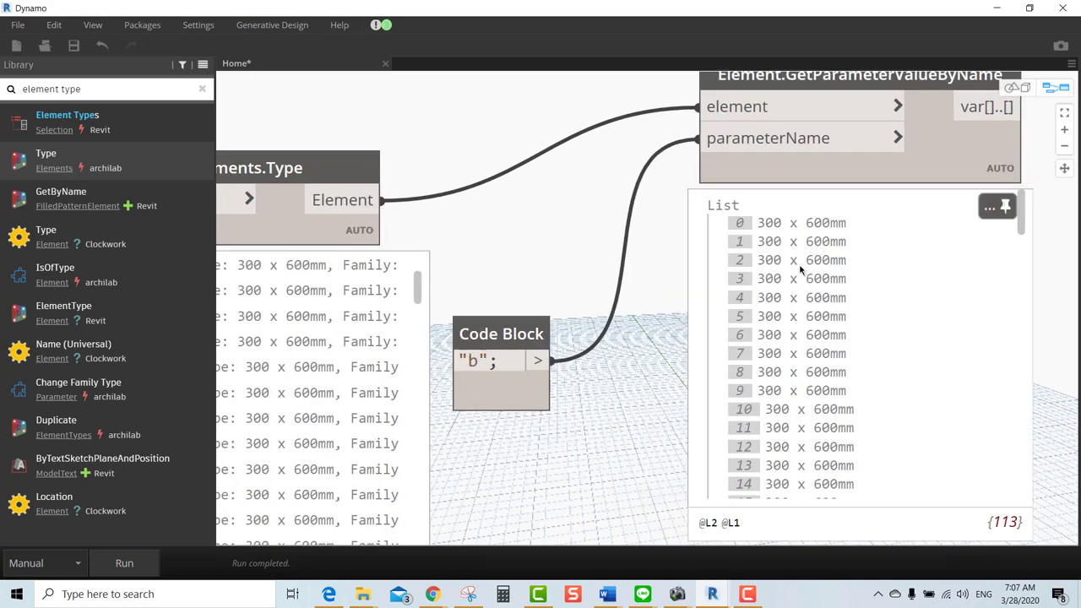
click(124, 563)
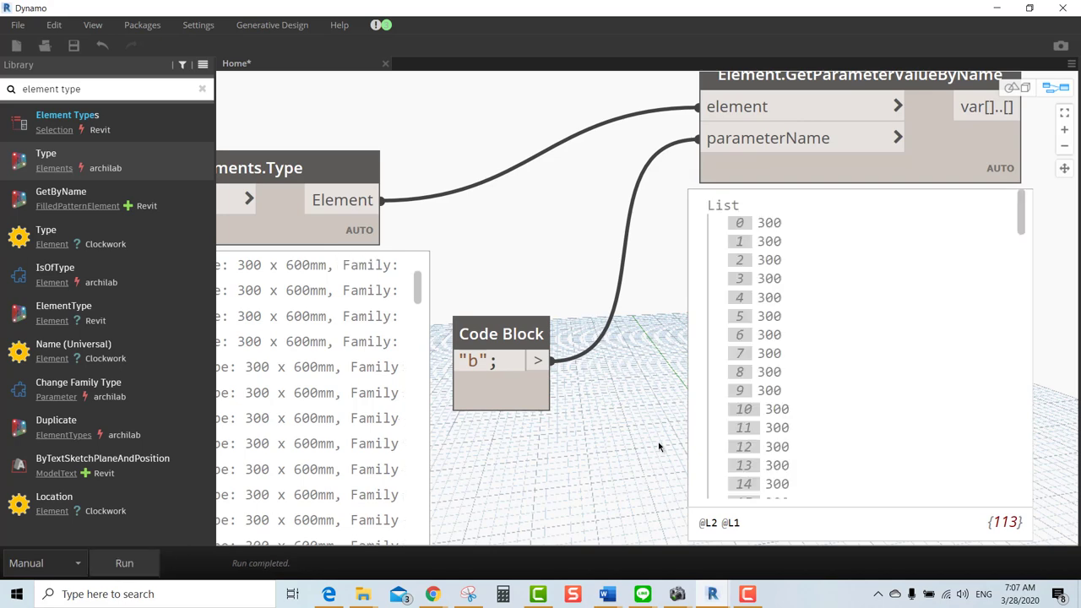
scroll(761, 360, up, 5)
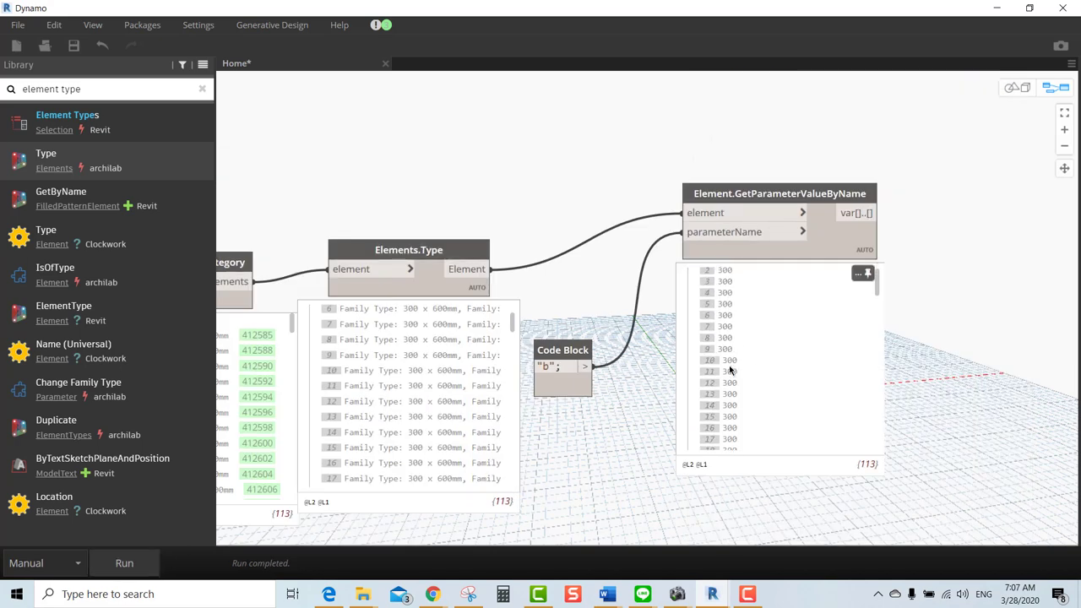
double_click(548, 368)
text(h)
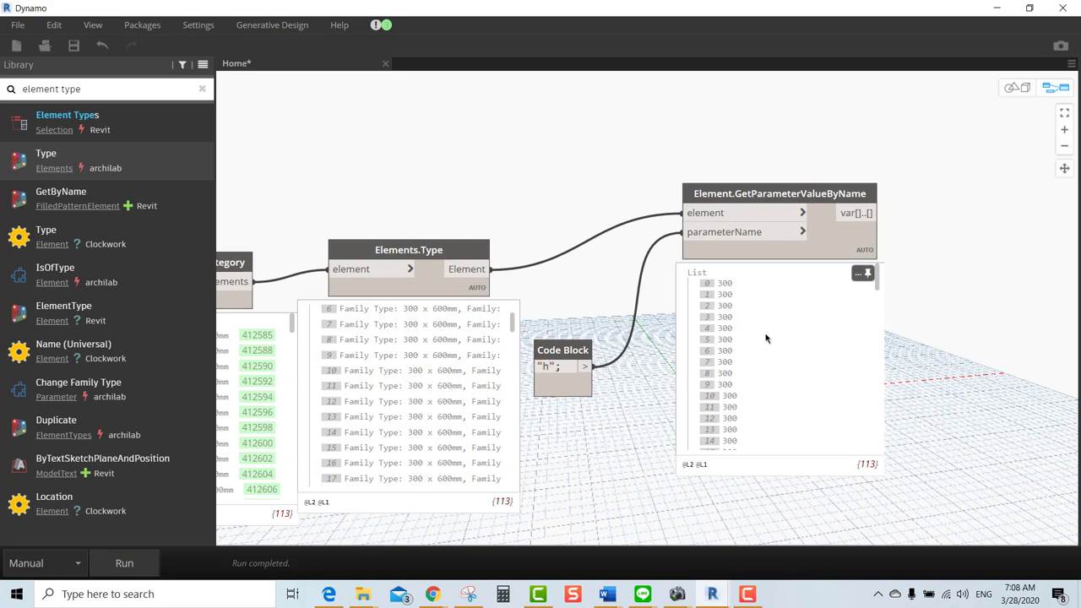
scroll(754, 346, down, 3)
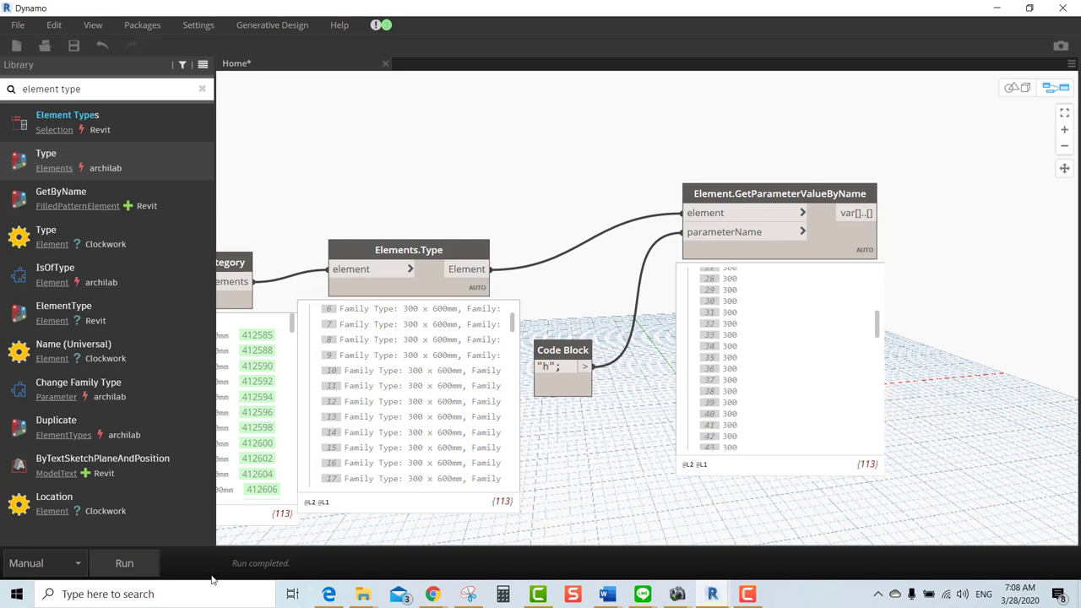
Switch the run mode from Manual to Automatic and confirm h returns 600 for the framing types.
click(43, 563)
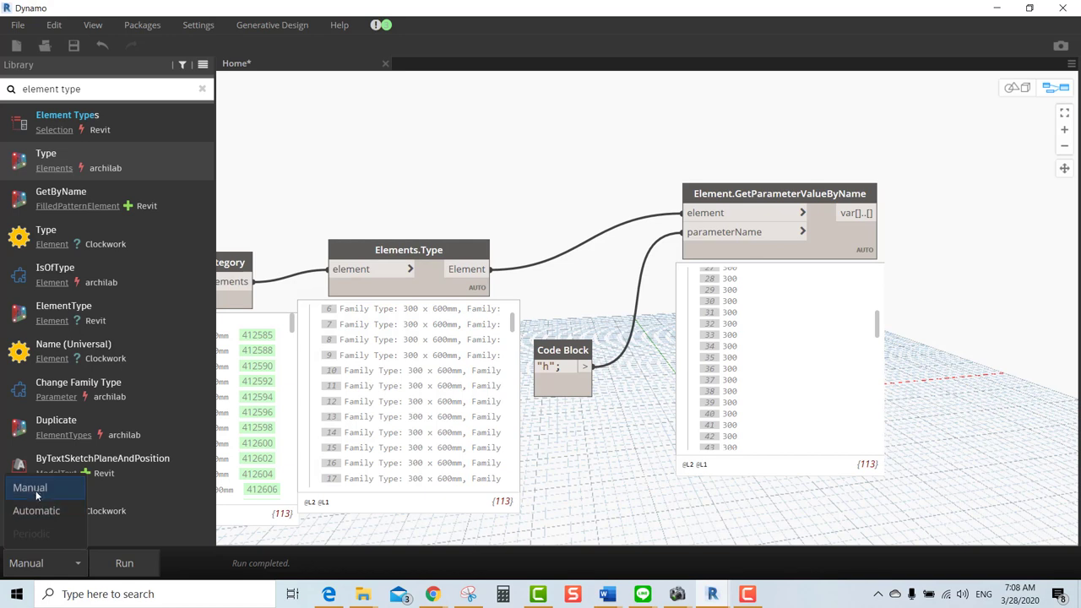
click(38, 510)
scroll(734, 353, up, 2)
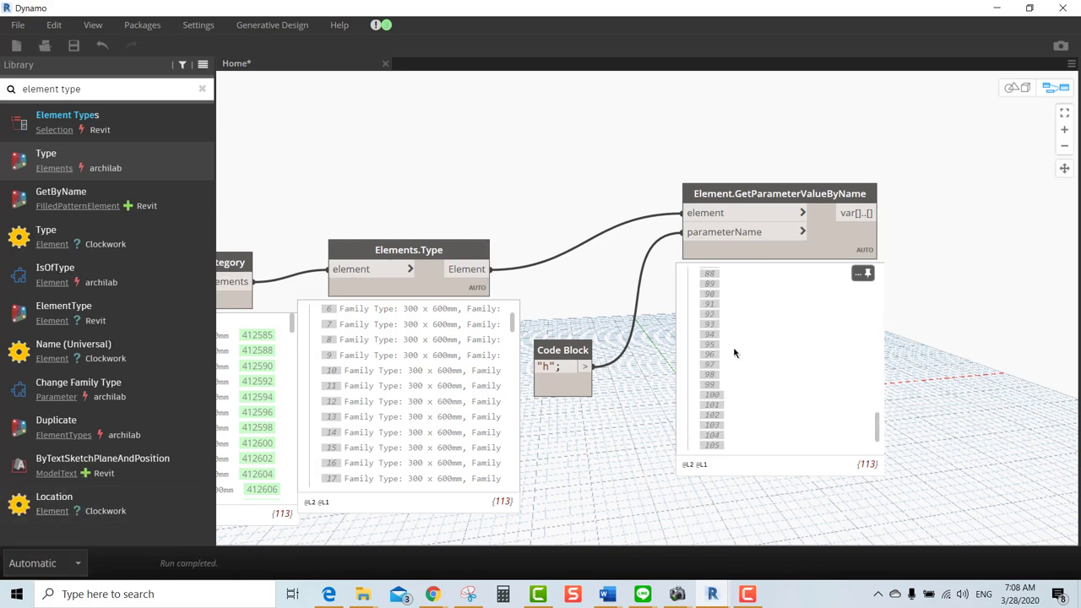
scroll(733, 353, up, 3)
scroll(733, 353, up, 2)
scroll(733, 353, up, 1)
scroll(733, 353, up, 1)
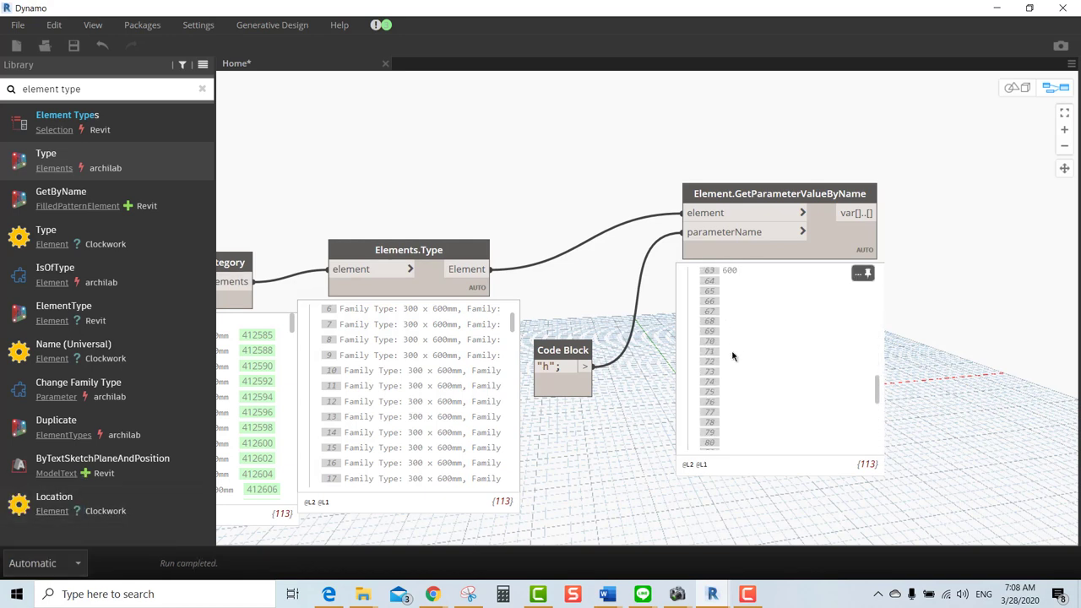
scroll(733, 353, up, 1)
scroll(607, 440, down, 3)
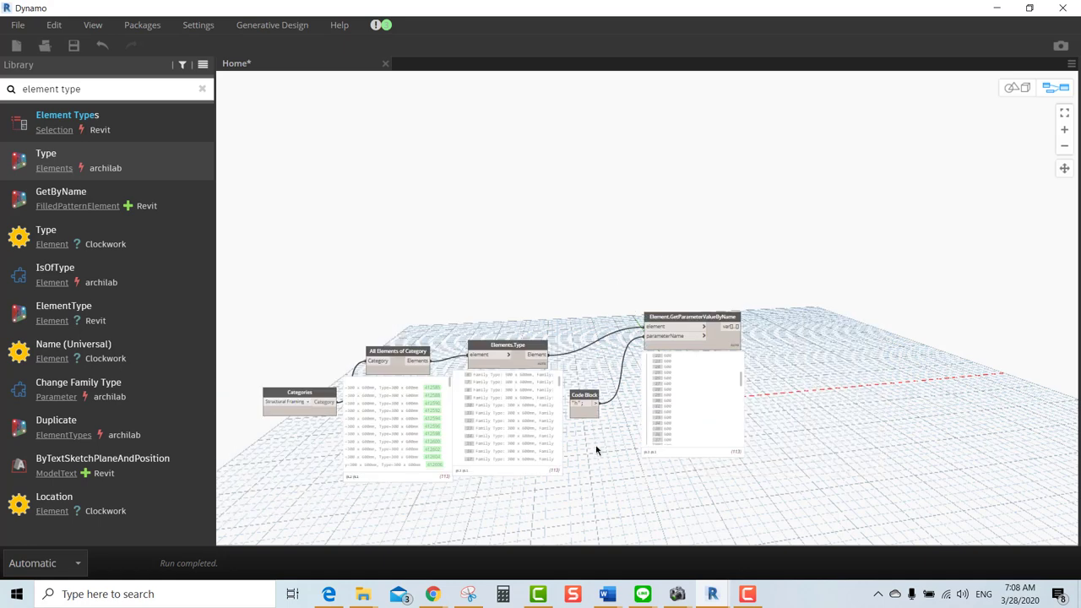
scroll(602, 456, down, 1)
scroll(642, 319, up, 2)
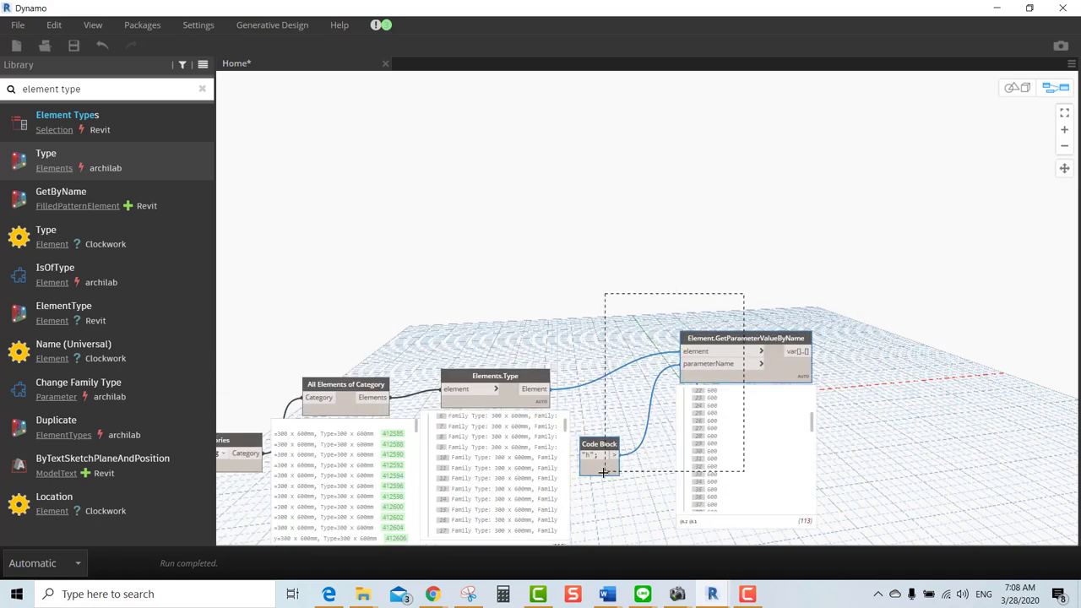
Duplicate the Code Block and GetParameterValueByName pair and move the copy to the graph's upper left.
drag(658, 413, 603, 478)
key(ctrl+c)
key(ctrl+v)
drag(948, 269, 576, 138)
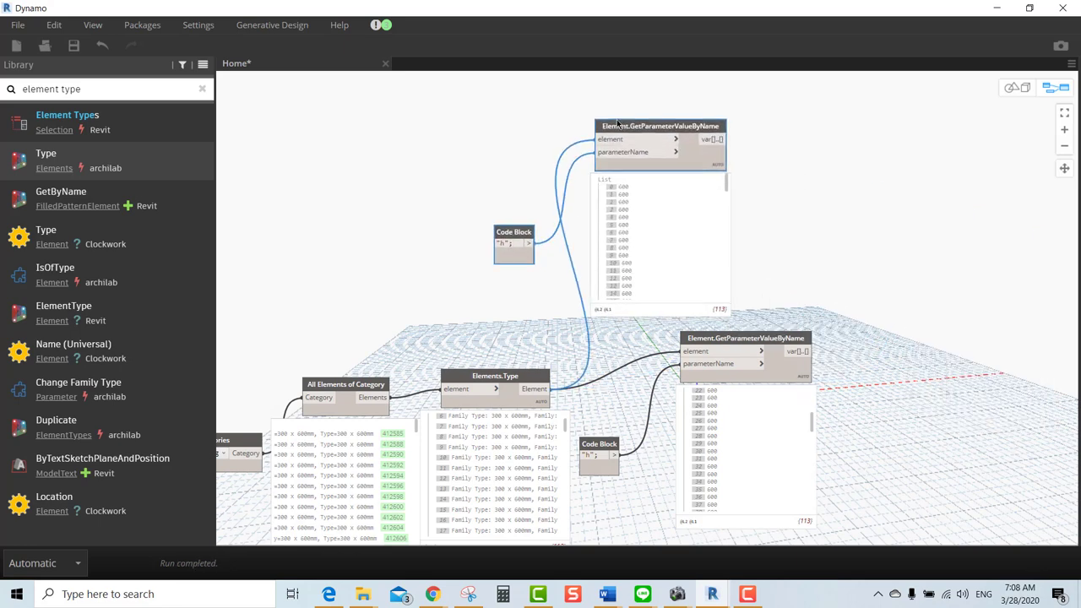
Wire the All Elements of Category output into the copied GetParameterValueByName element input.
scroll(403, 345, up, 2)
click(374, 415)
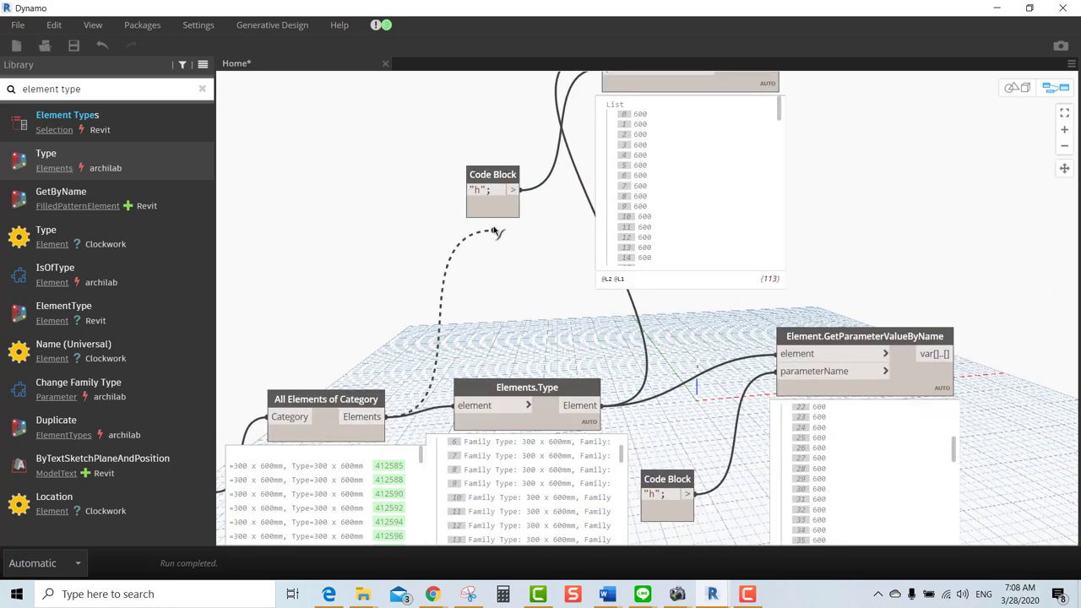
middle_drag(515, 211, 484, 327)
click(598, 175)
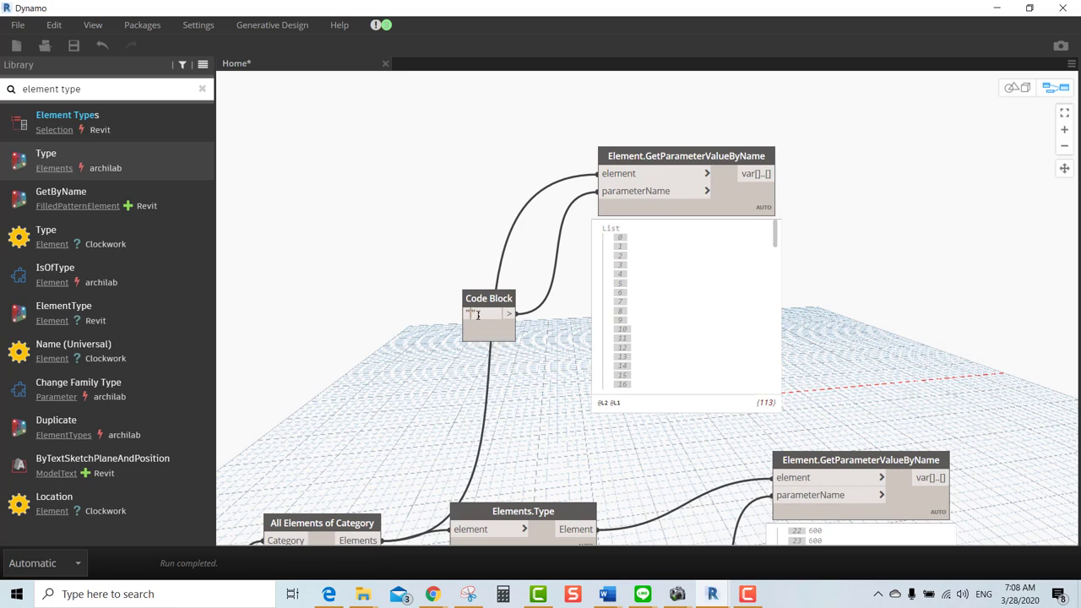
Read 'Reference Level' in the copied Code Block, then change it to 'Structural Usage', returning 3 for all instances.
text(Refer)
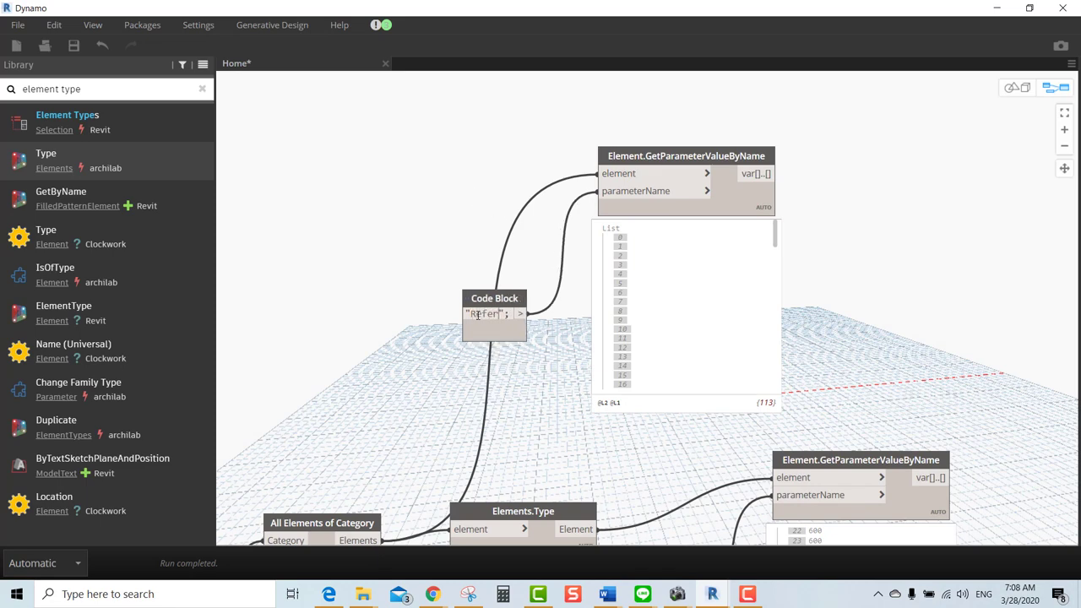
text(ence Level)
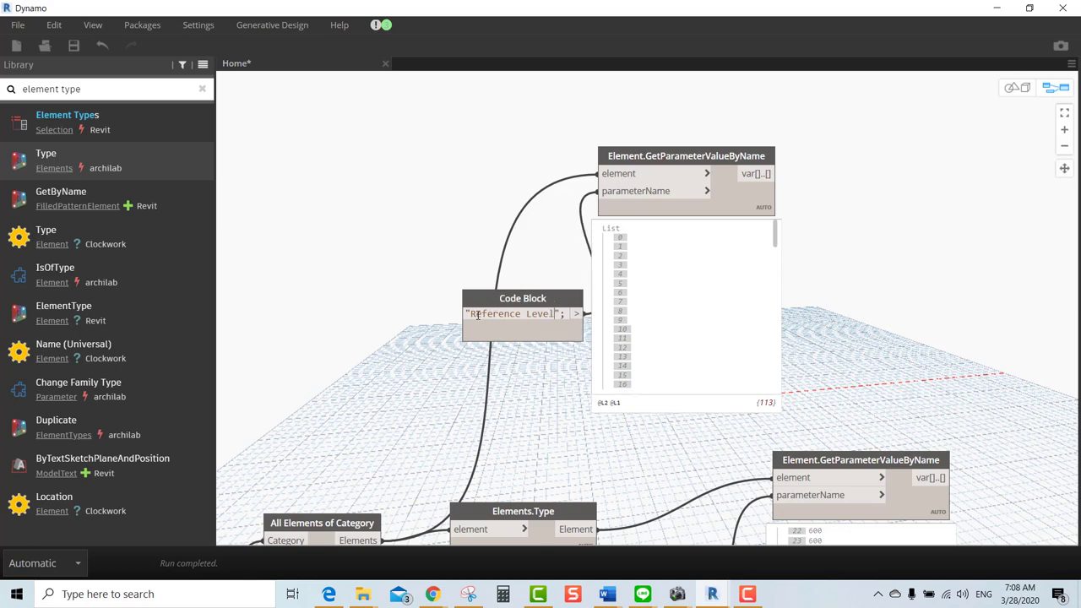
click(430, 247)
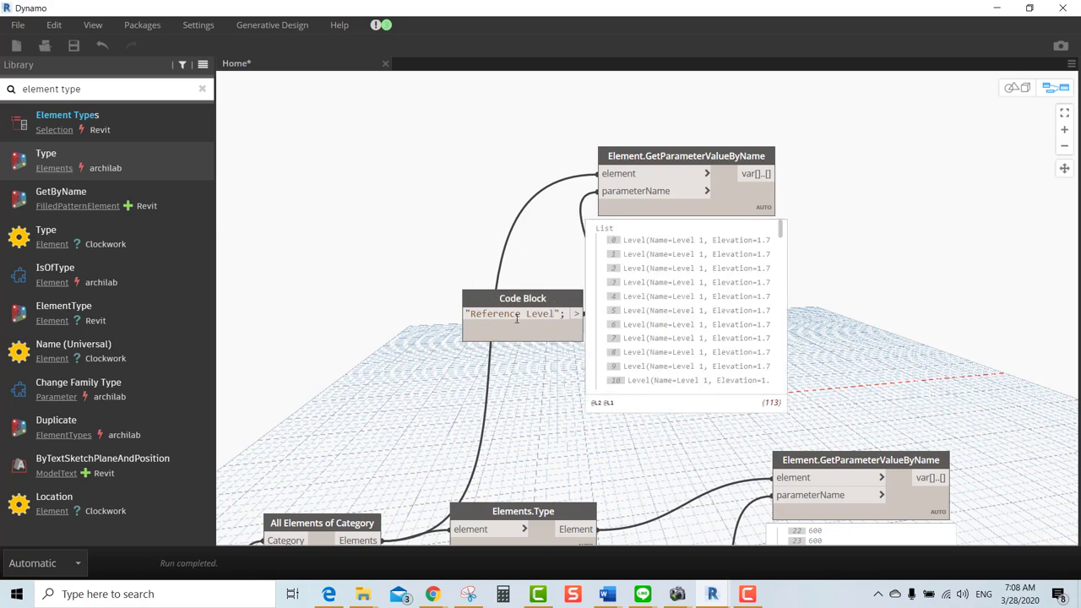
mouse_move(522, 326)
drag(555, 314, 475, 316)
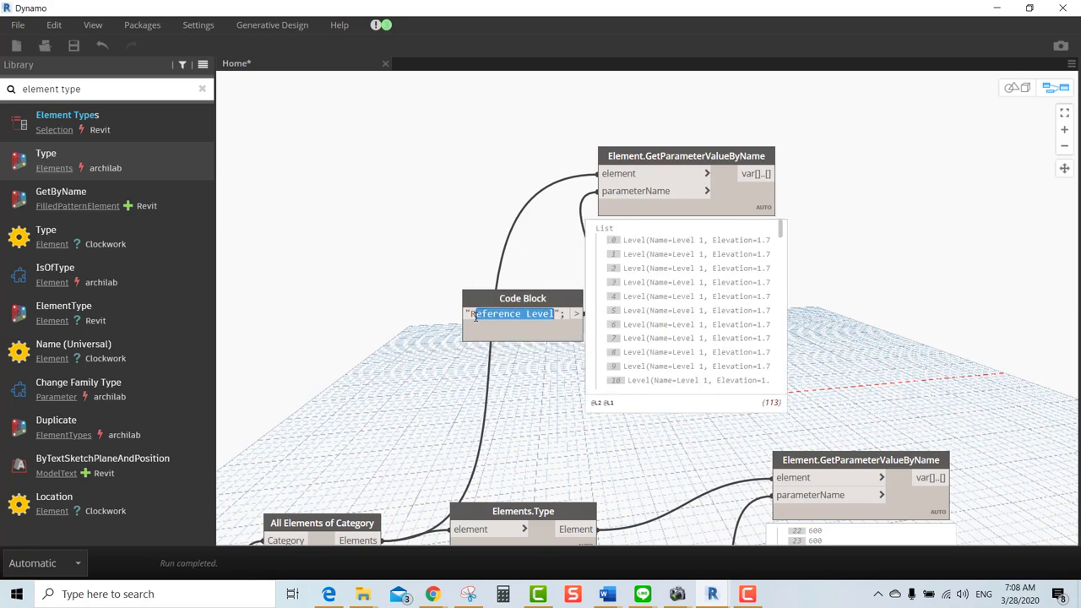
key(BackSpace)
text(tructu)
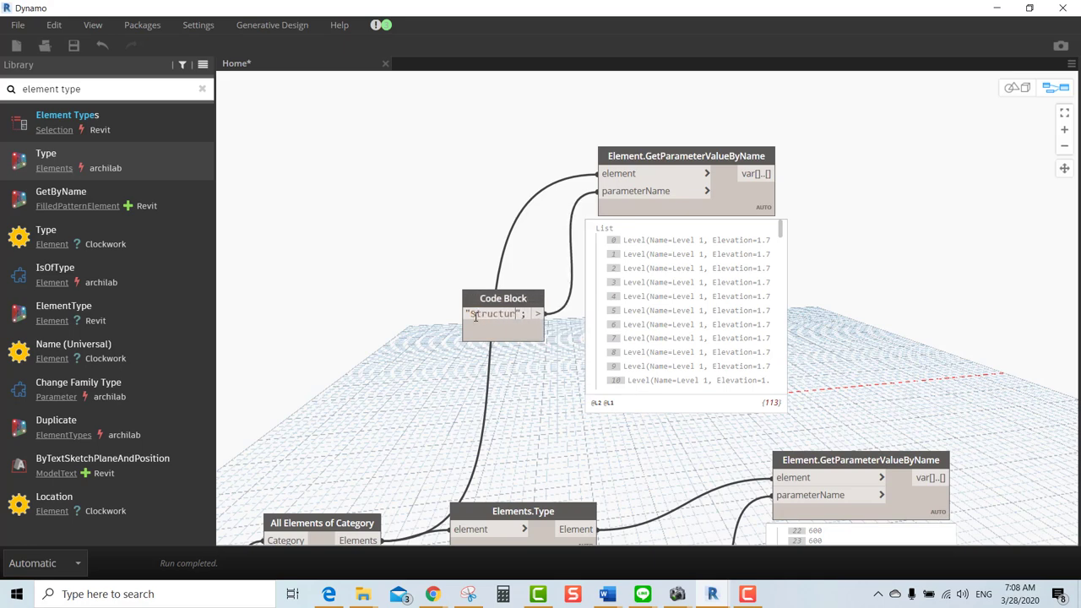
text(ral )
text(Usa)
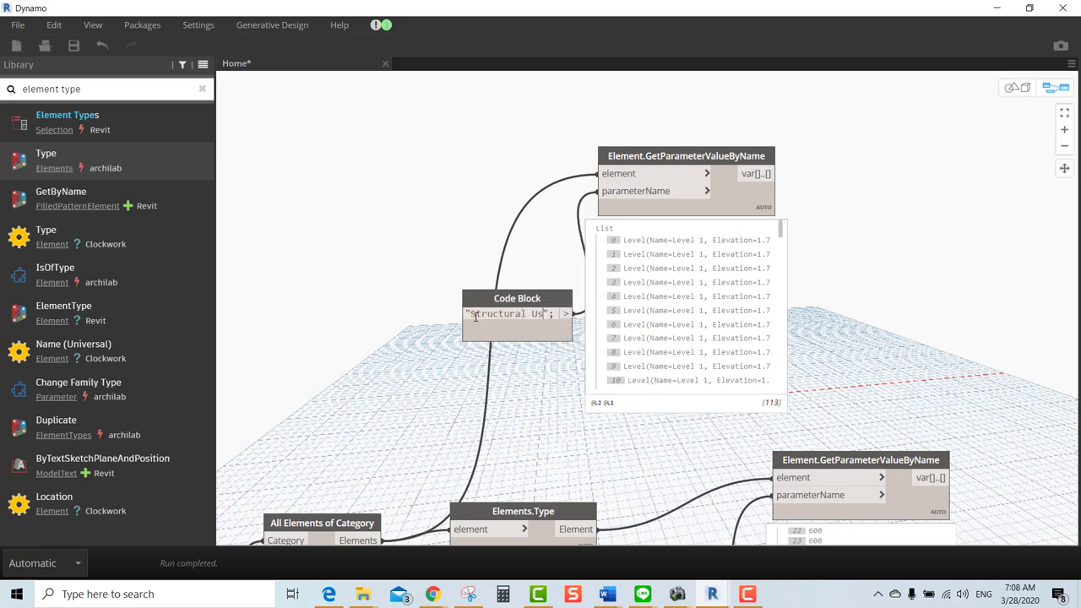
text(ge)
click(391, 264)
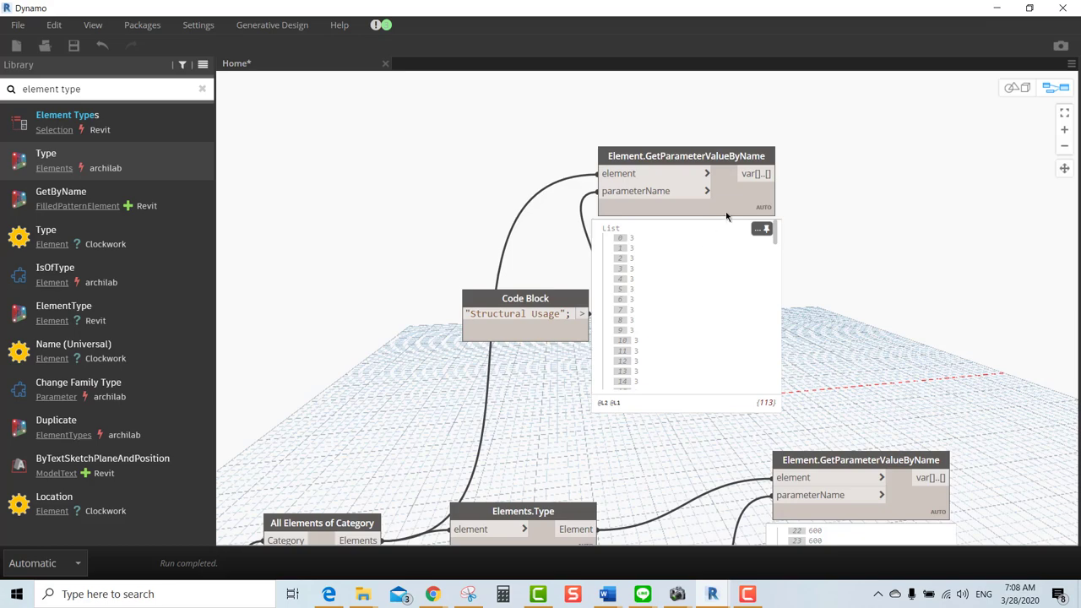
click(633, 243)
click(995, 12)
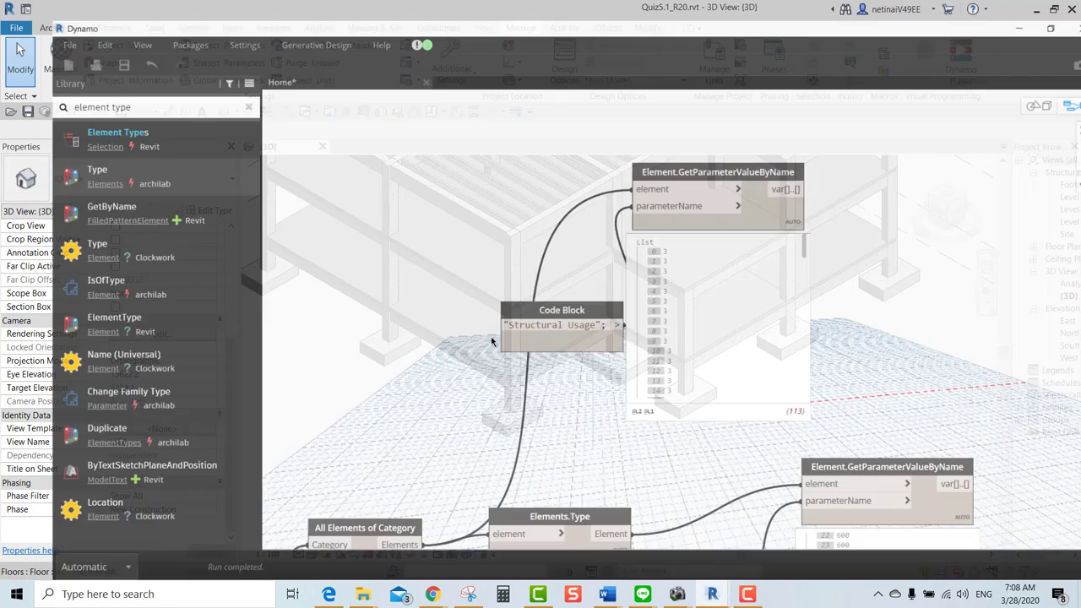
Delete the copied instance-parameter Code Block and GetParameterValueByName nodes.
key(alt+Tab)
middle_drag(520, 346, 536, 114)
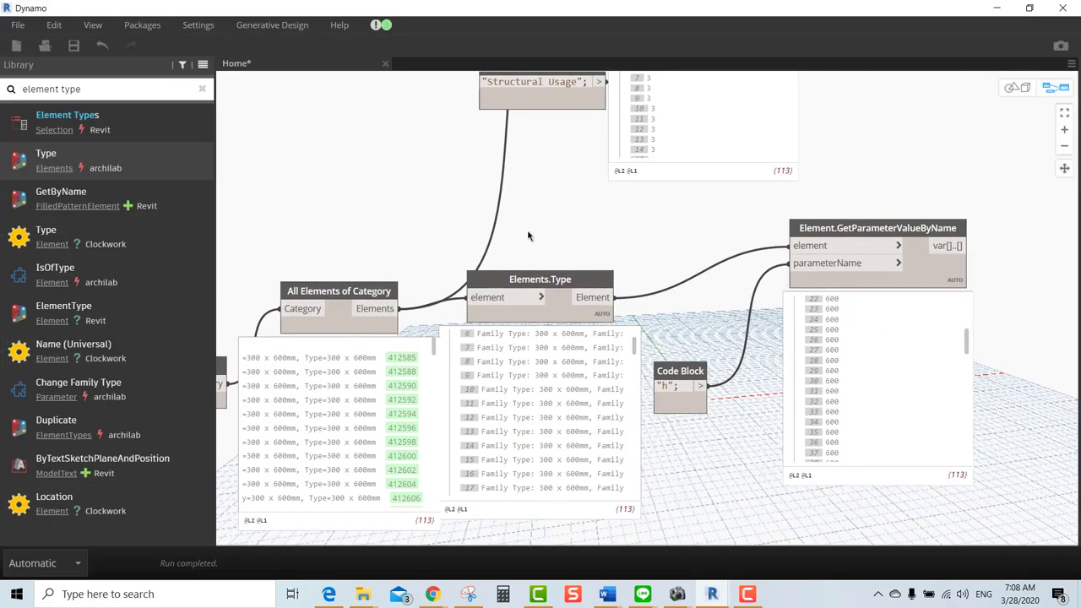
scroll(816, 242, down, 3)
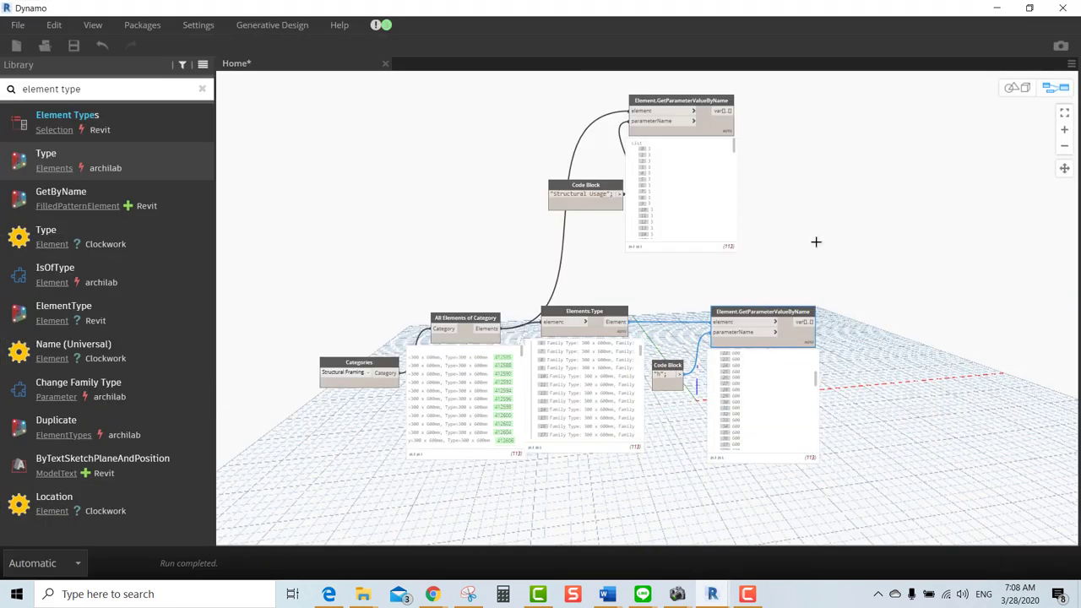
drag(815, 241, 475, 77)
key(Delete)
Nudge the Elements.Type node upward and recentre the remaining graph.
scroll(533, 189, up, 2)
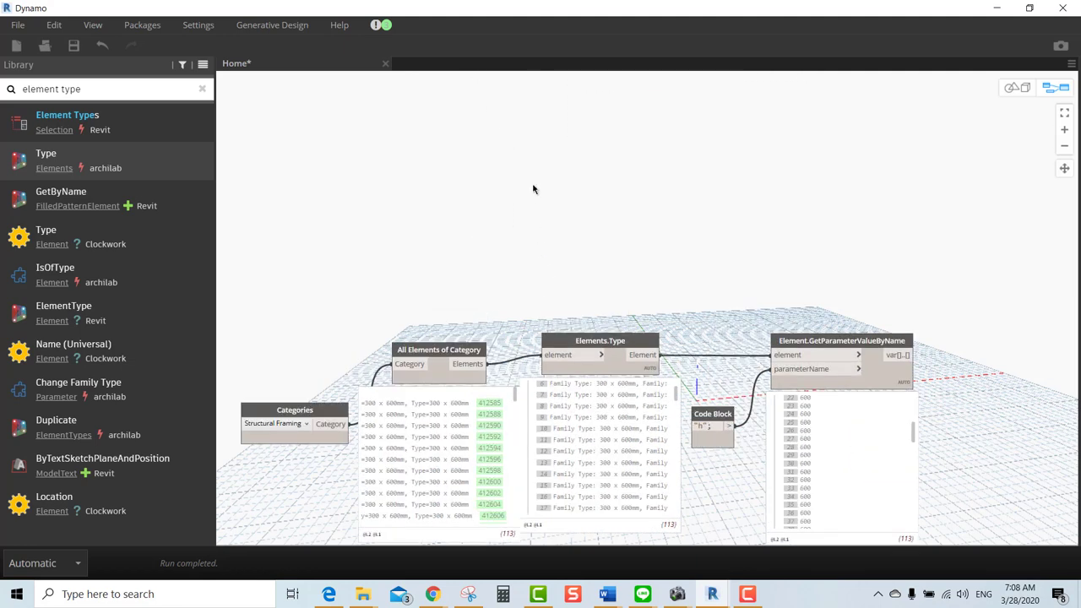
drag(603, 252, 607, 234)
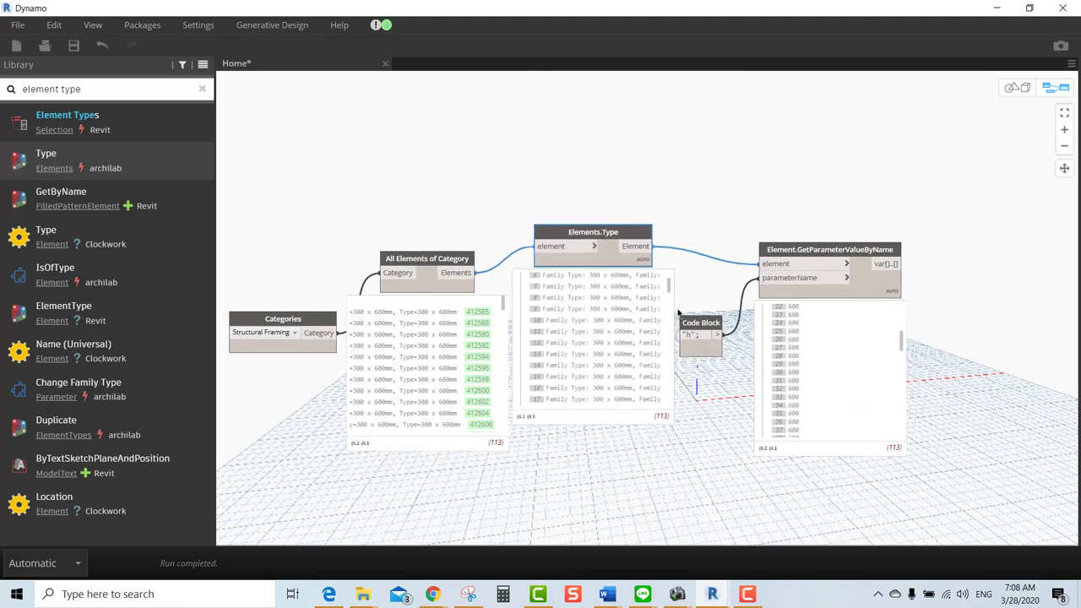
middle_drag(546, 199, 575, 187)
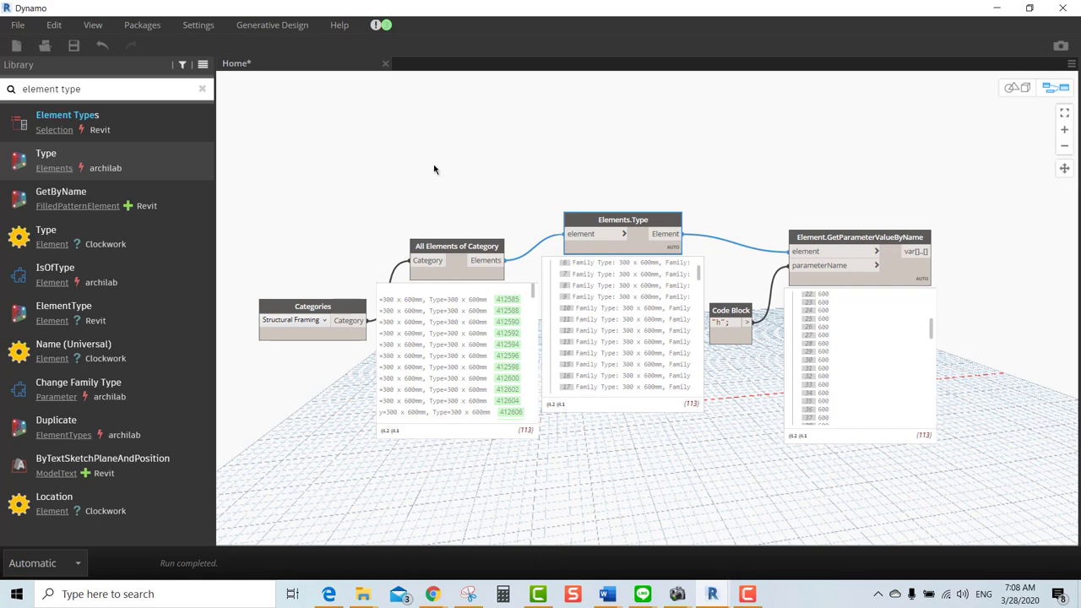